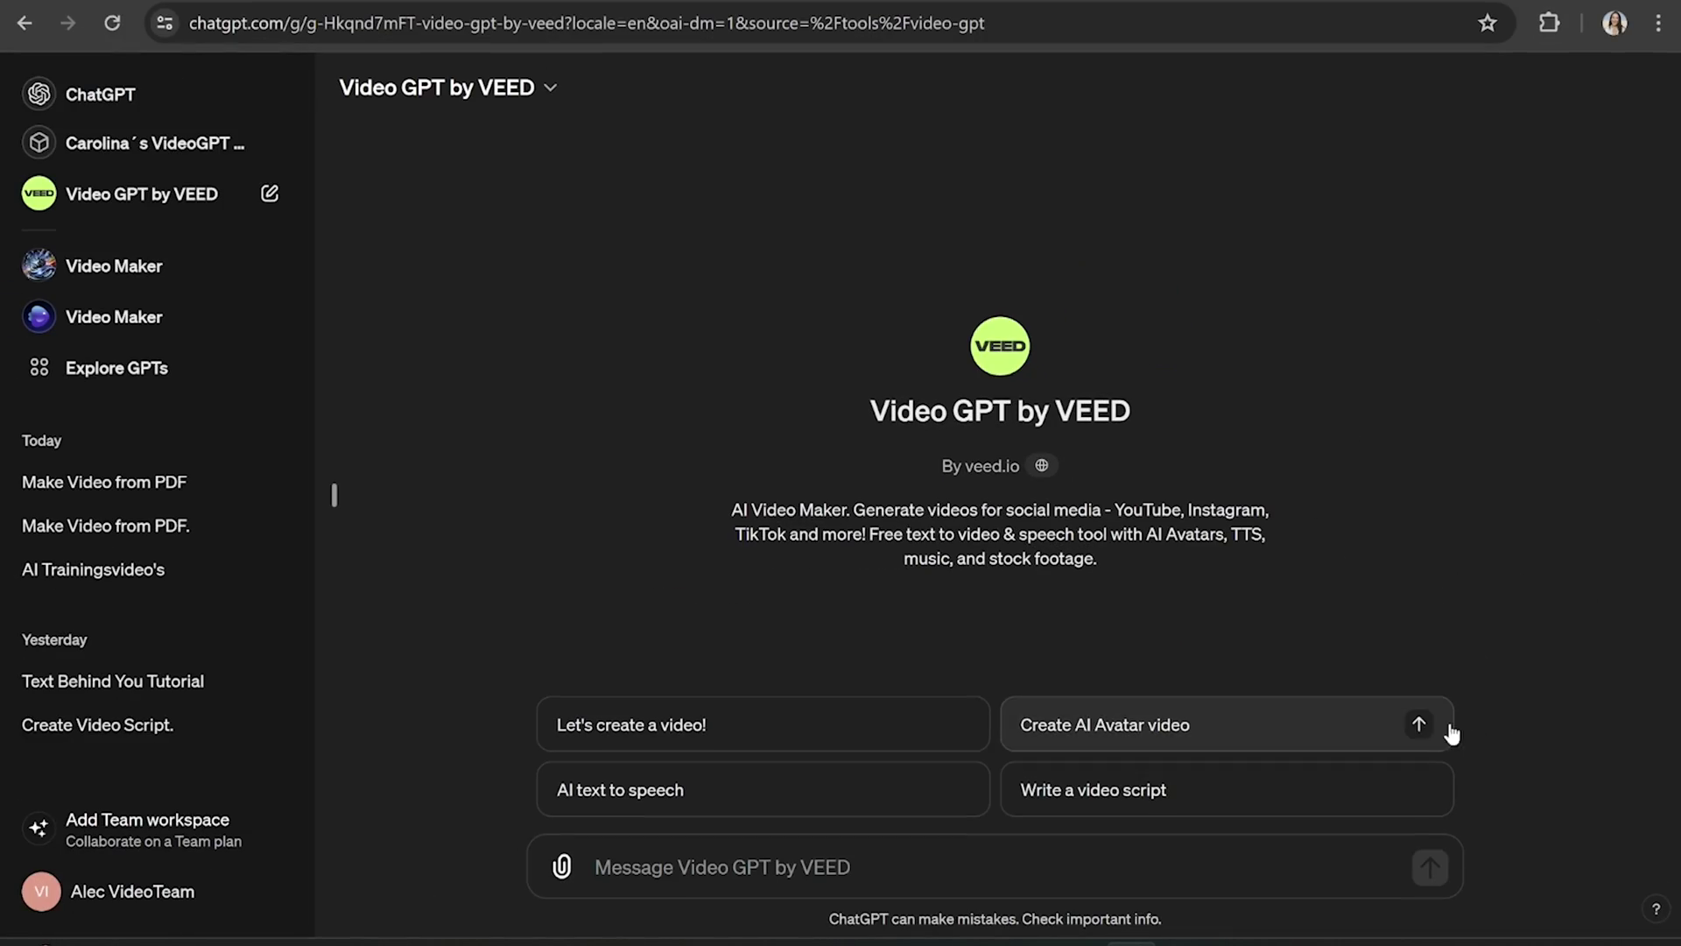
# Attach the recommendations PDF and send the 30-second 'top 5 things to do in Hong Kong' Short request.
pyautogui.click(562, 867)
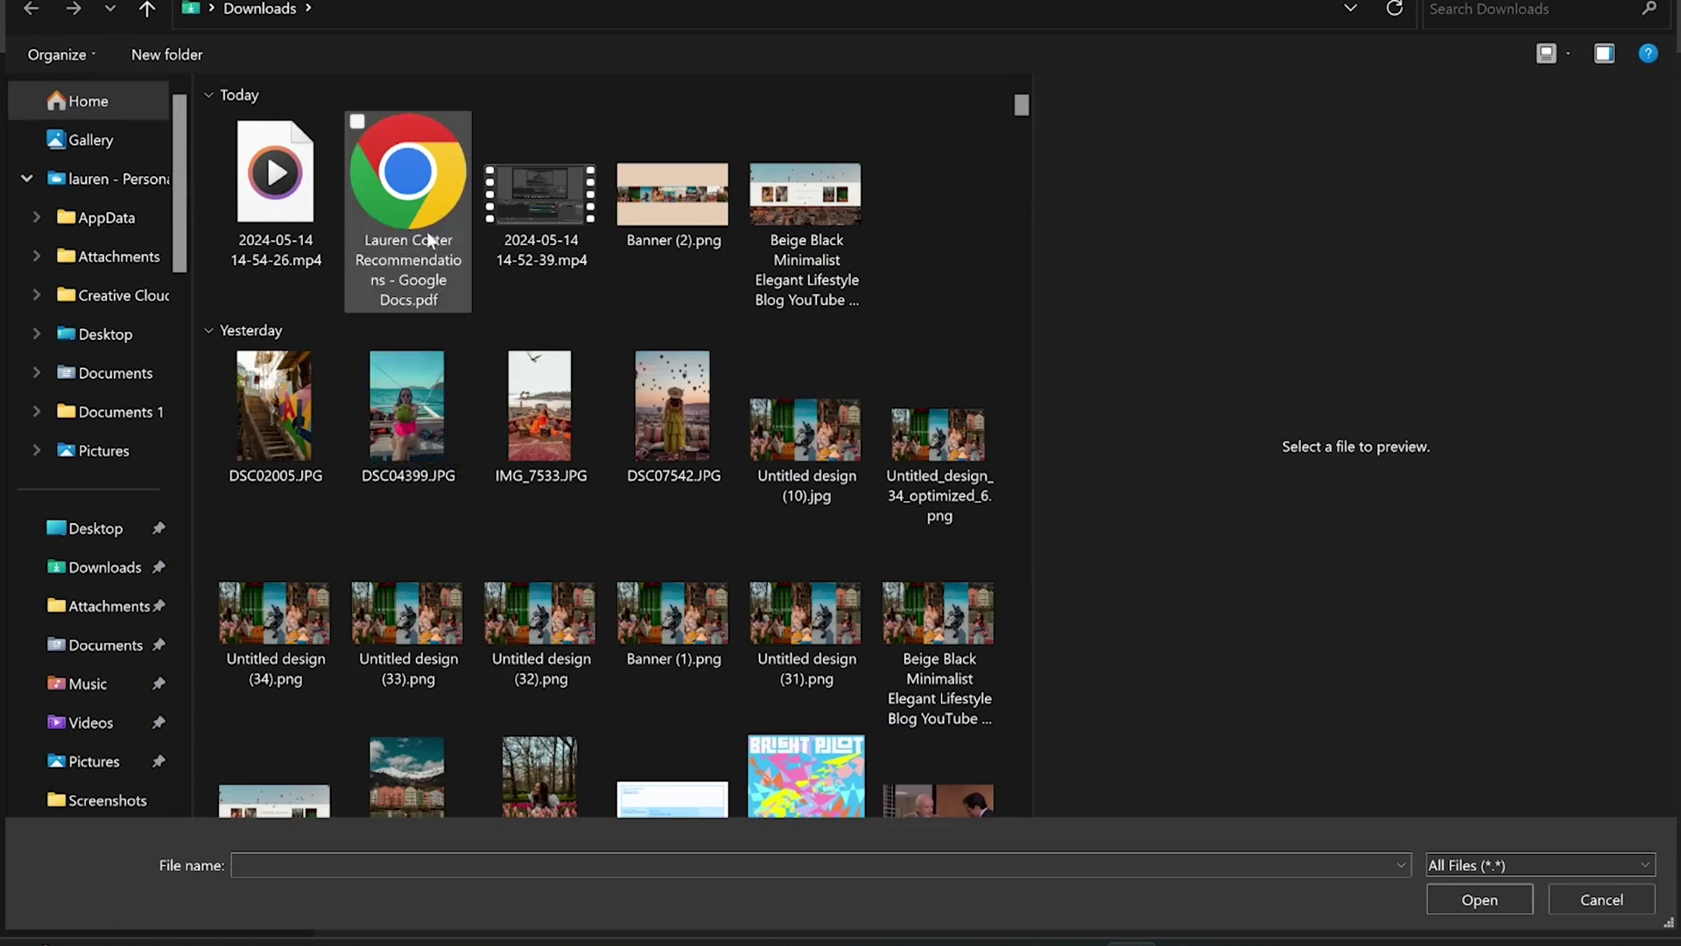
pyautogui.doubleClick(430, 240)
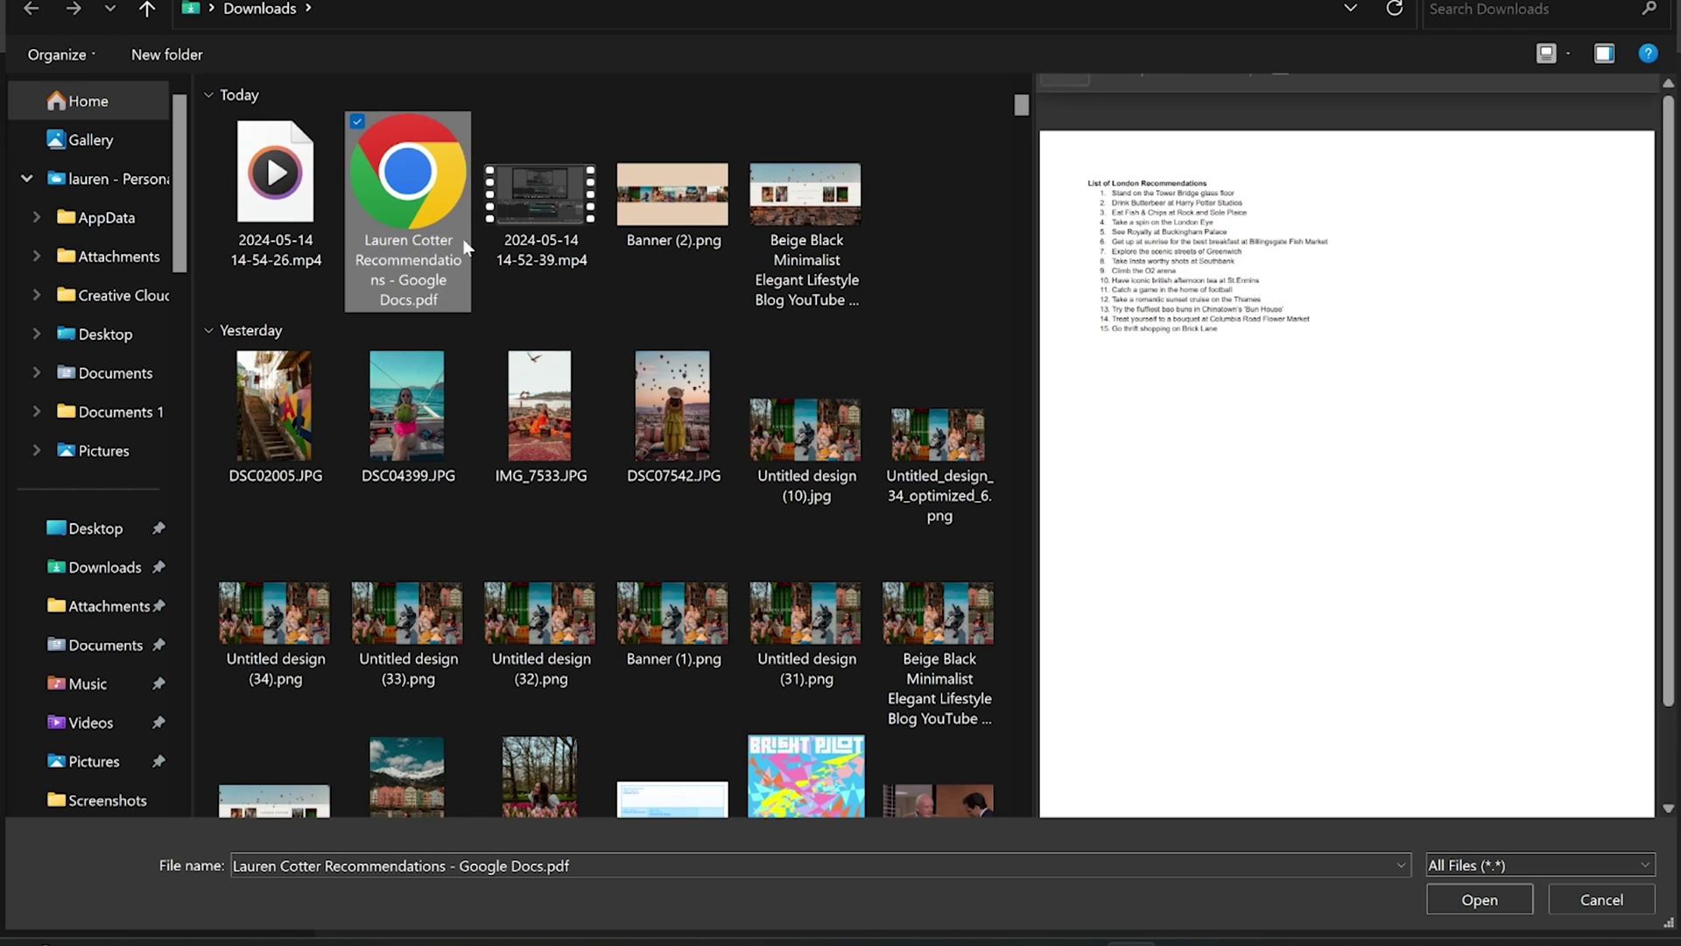
pyautogui.press('Return')
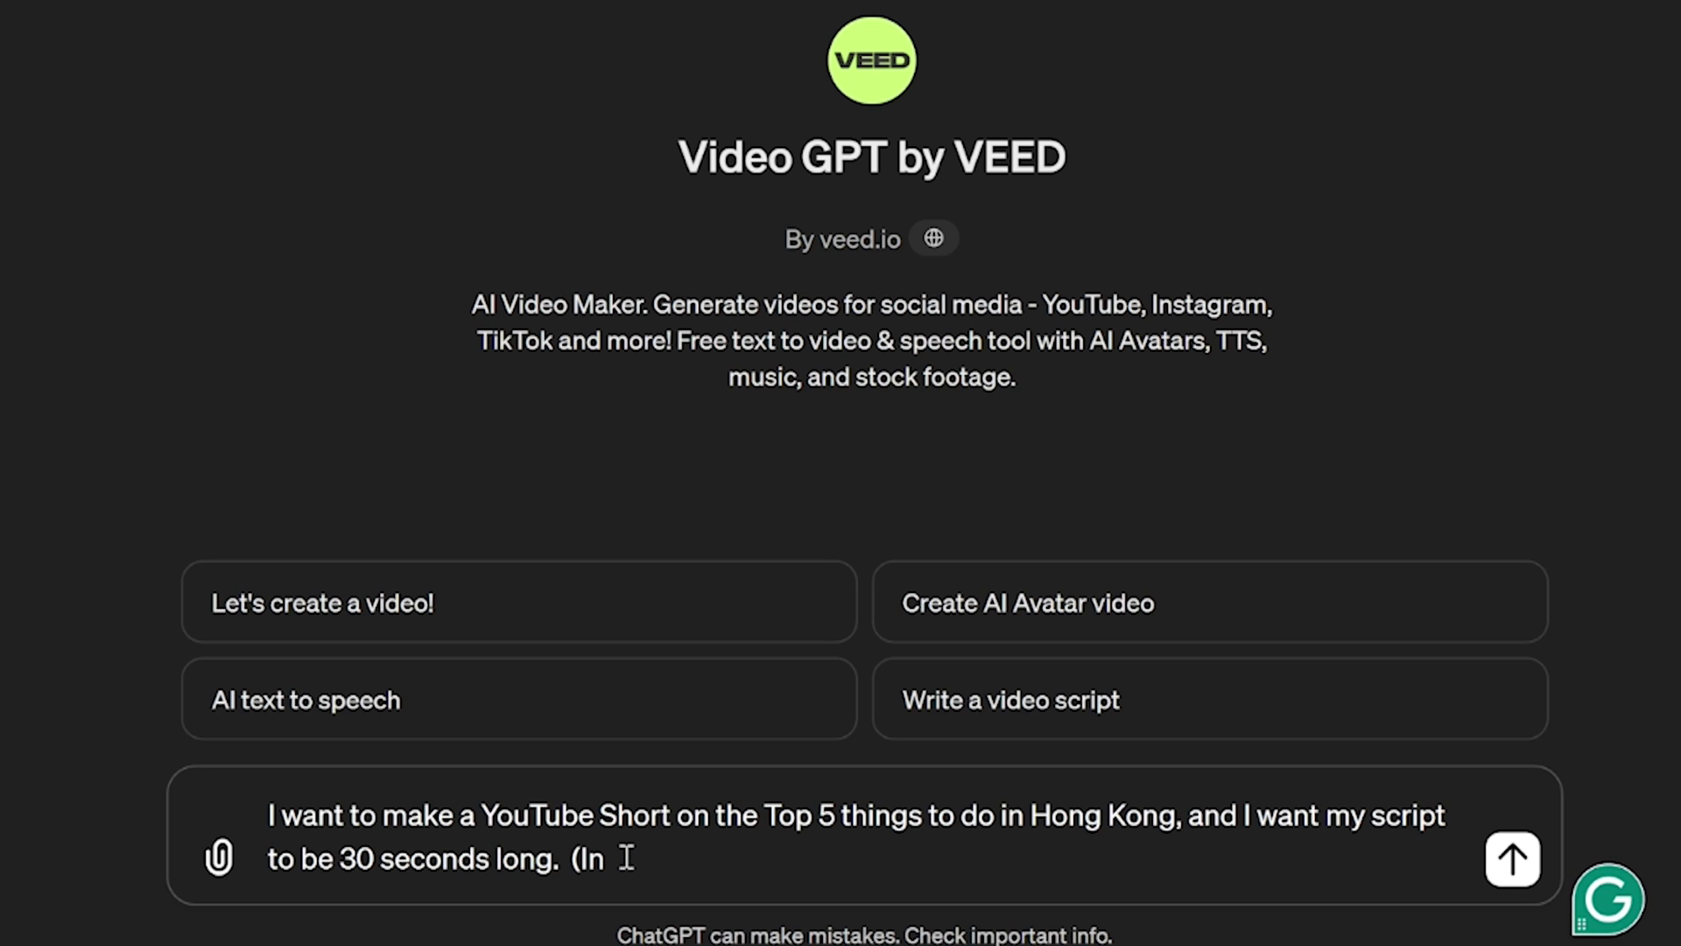
pyautogui.press('Return')
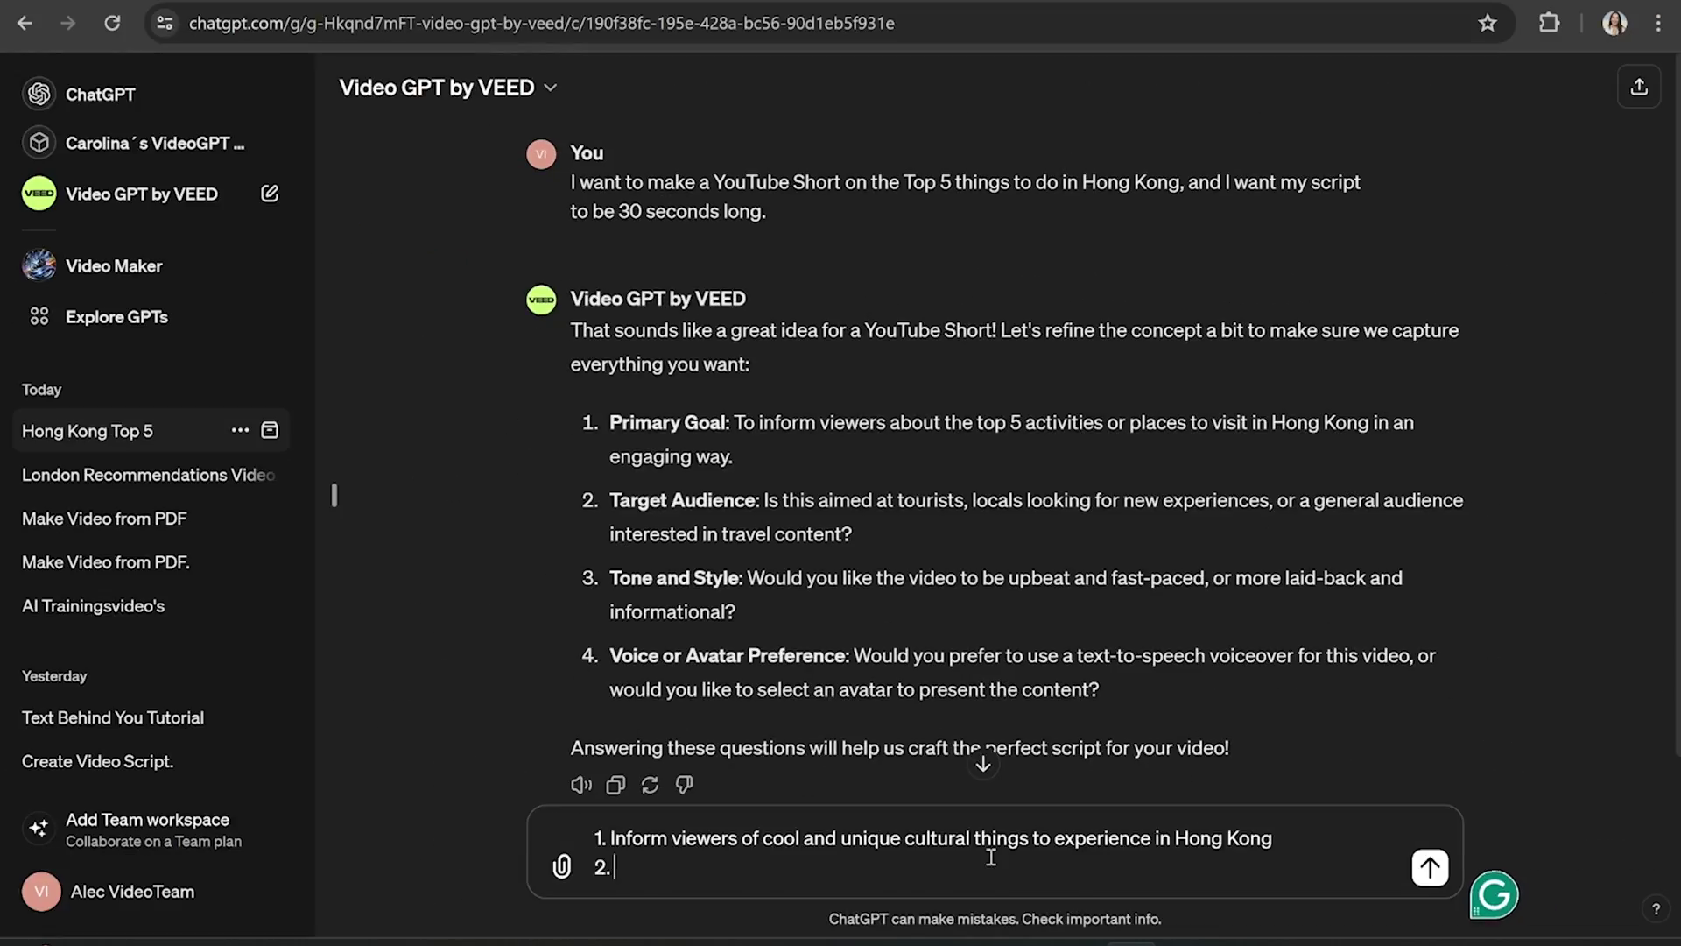
# Answer the brief questions with a fun, fast-paced tone and a female text-to-speech voice.
pyautogui.press('BackSpace')
pyautogui.press('BackSpace')
pyautogui.press('BackSpace')
pyautogui.press('BackSpace')
pyautogui.press('BackSpace')
pyautogui.press('BackSpace')
pyautogui.press('BackSpace')
pyautogui.press('BackSpace')
pyautogui.write(', fun and fast paced.')
pyautogui.hotkey('shift', 'Return')
pyautogui.write('4. I would like text to speech and a female voice')
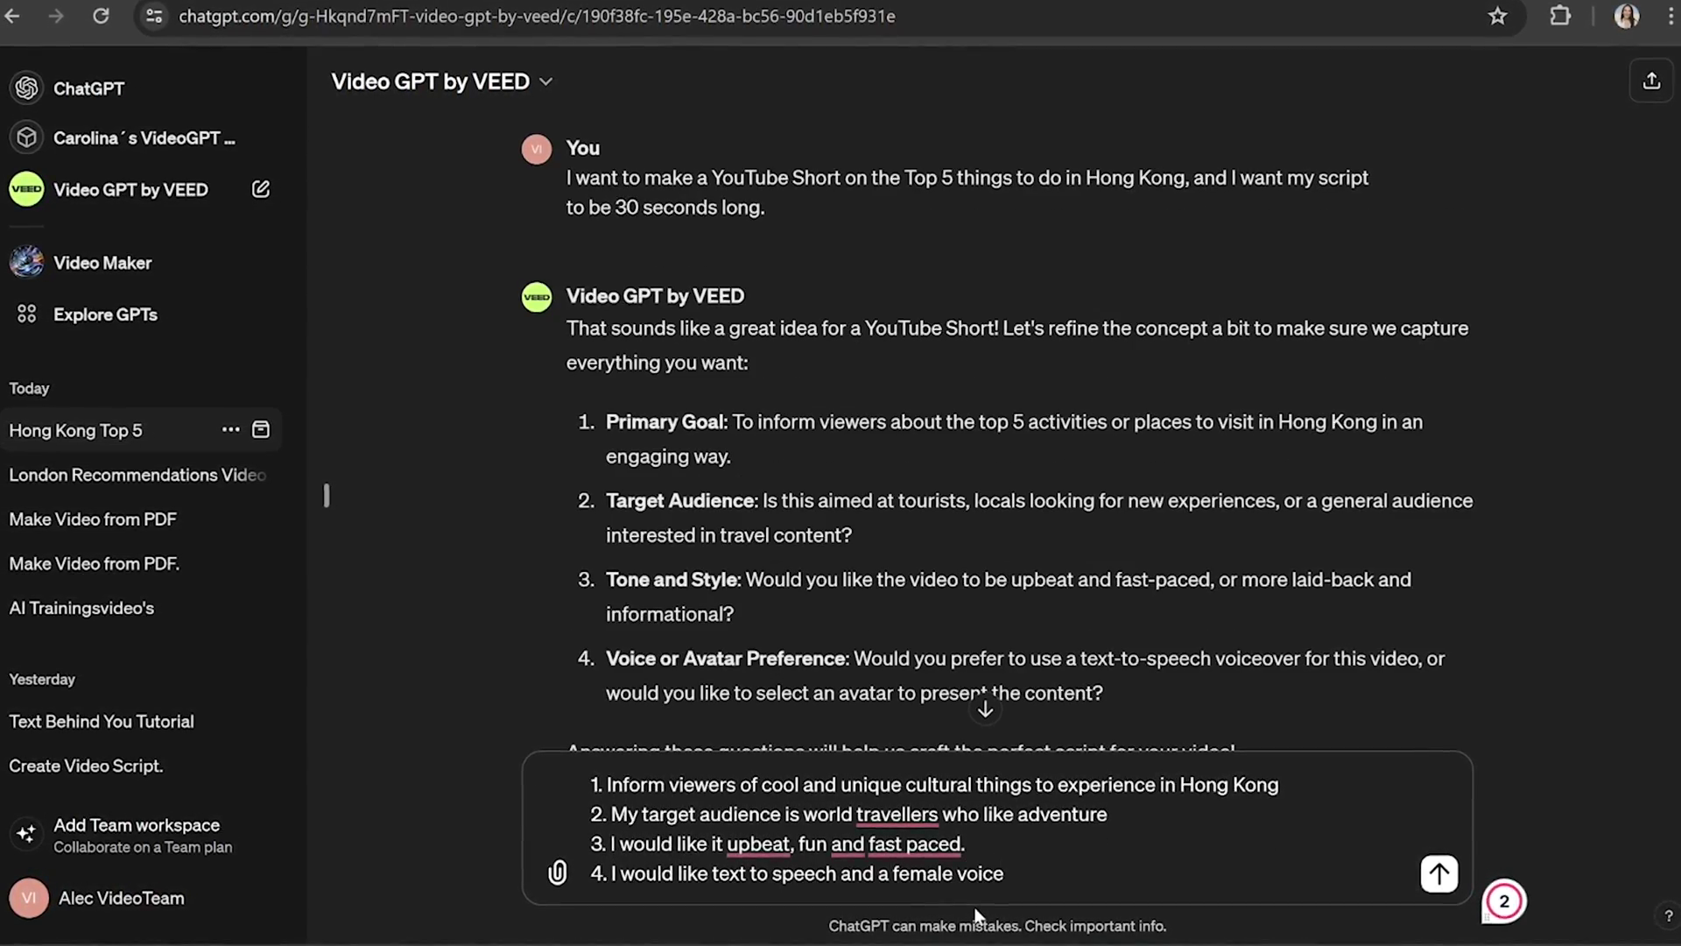
pyautogui.press('Return')
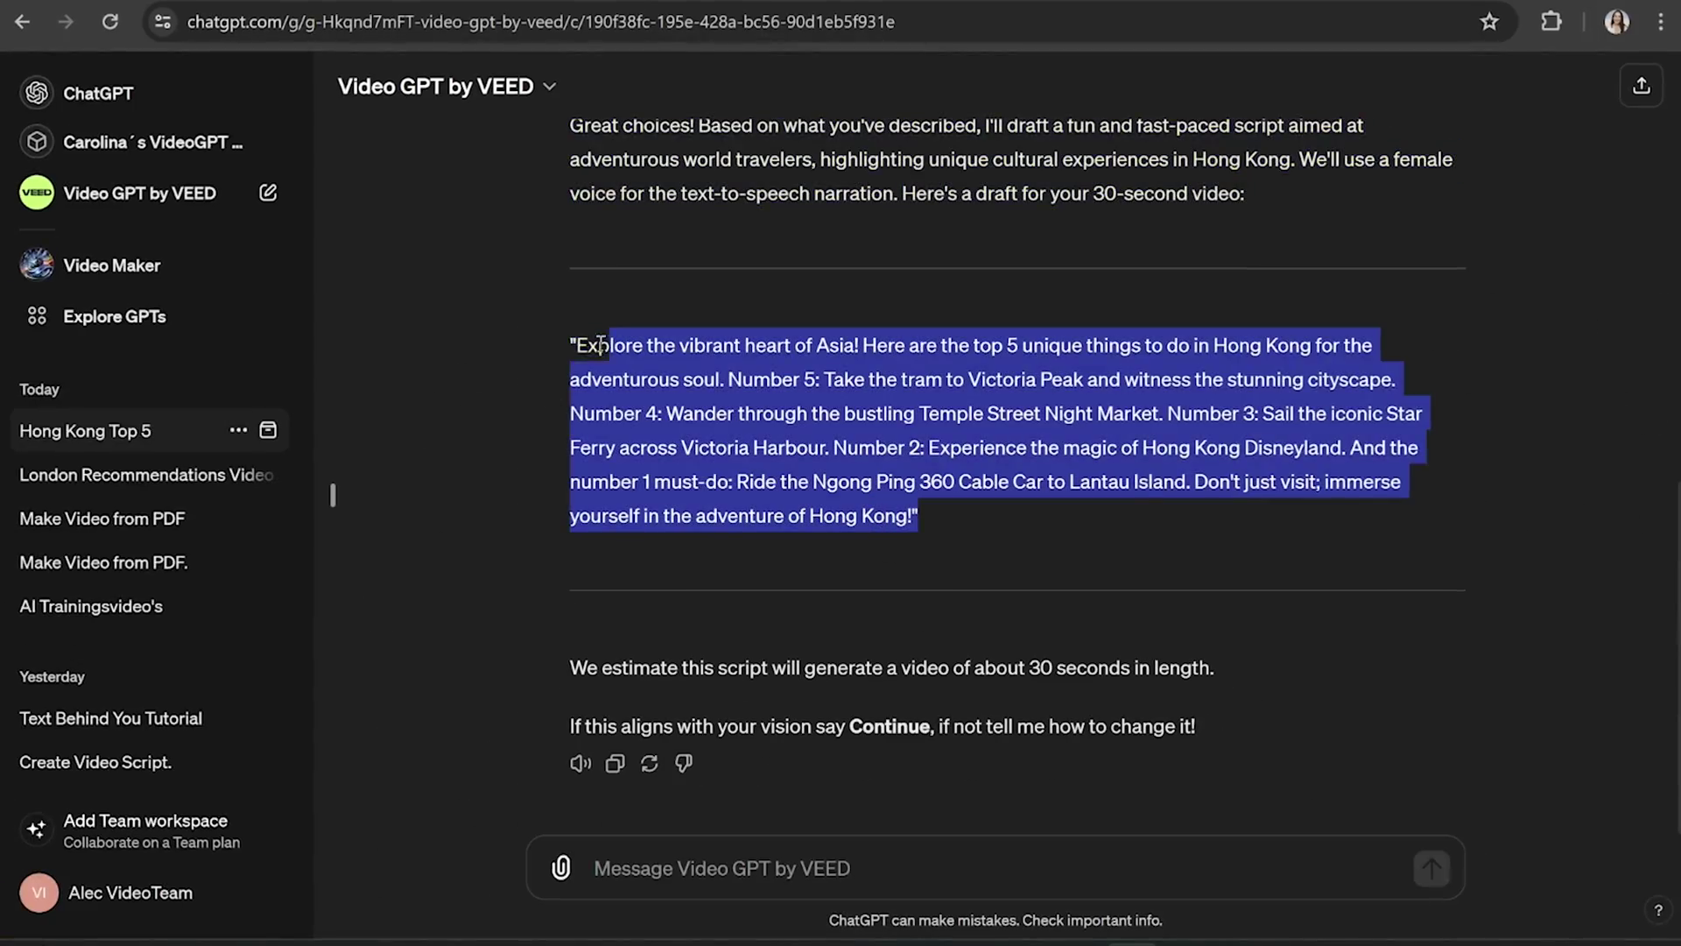
# Swap the Disneyland stop for a food tour in the script and approve it with 'this is perfect'.
pyautogui.hotkey('ctrl', 'c')
pyautogui.hotkey('ctrl', 'v')
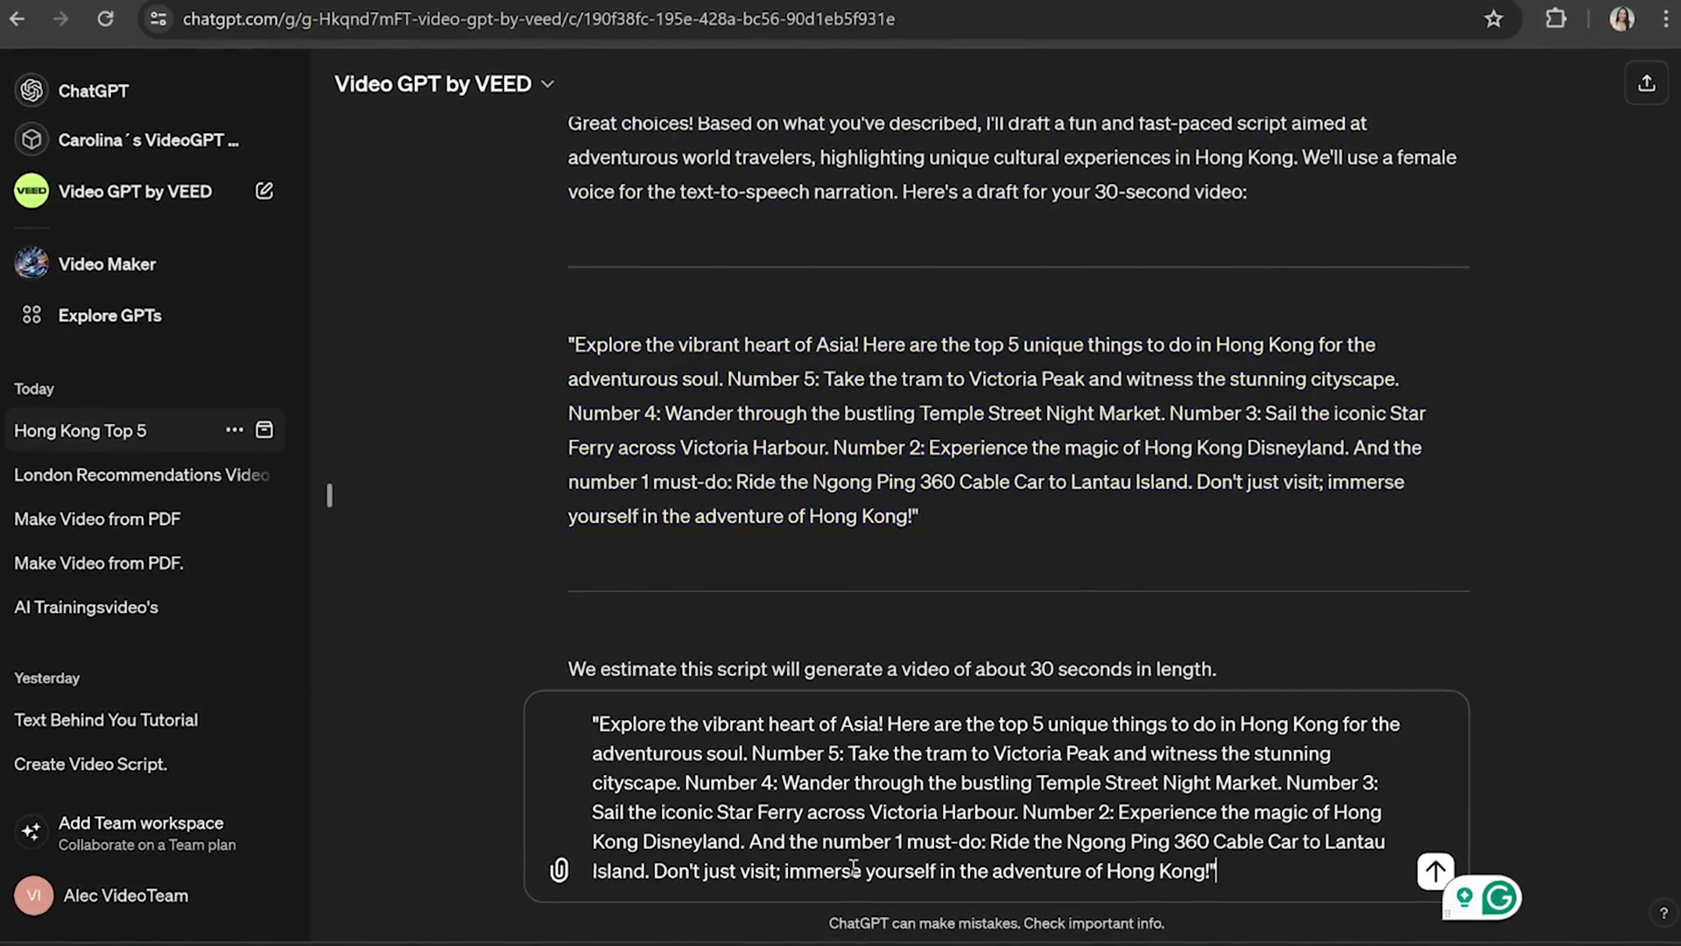
pyautogui.moveTo(1117, 810); pyautogui.dragTo(883, 829)
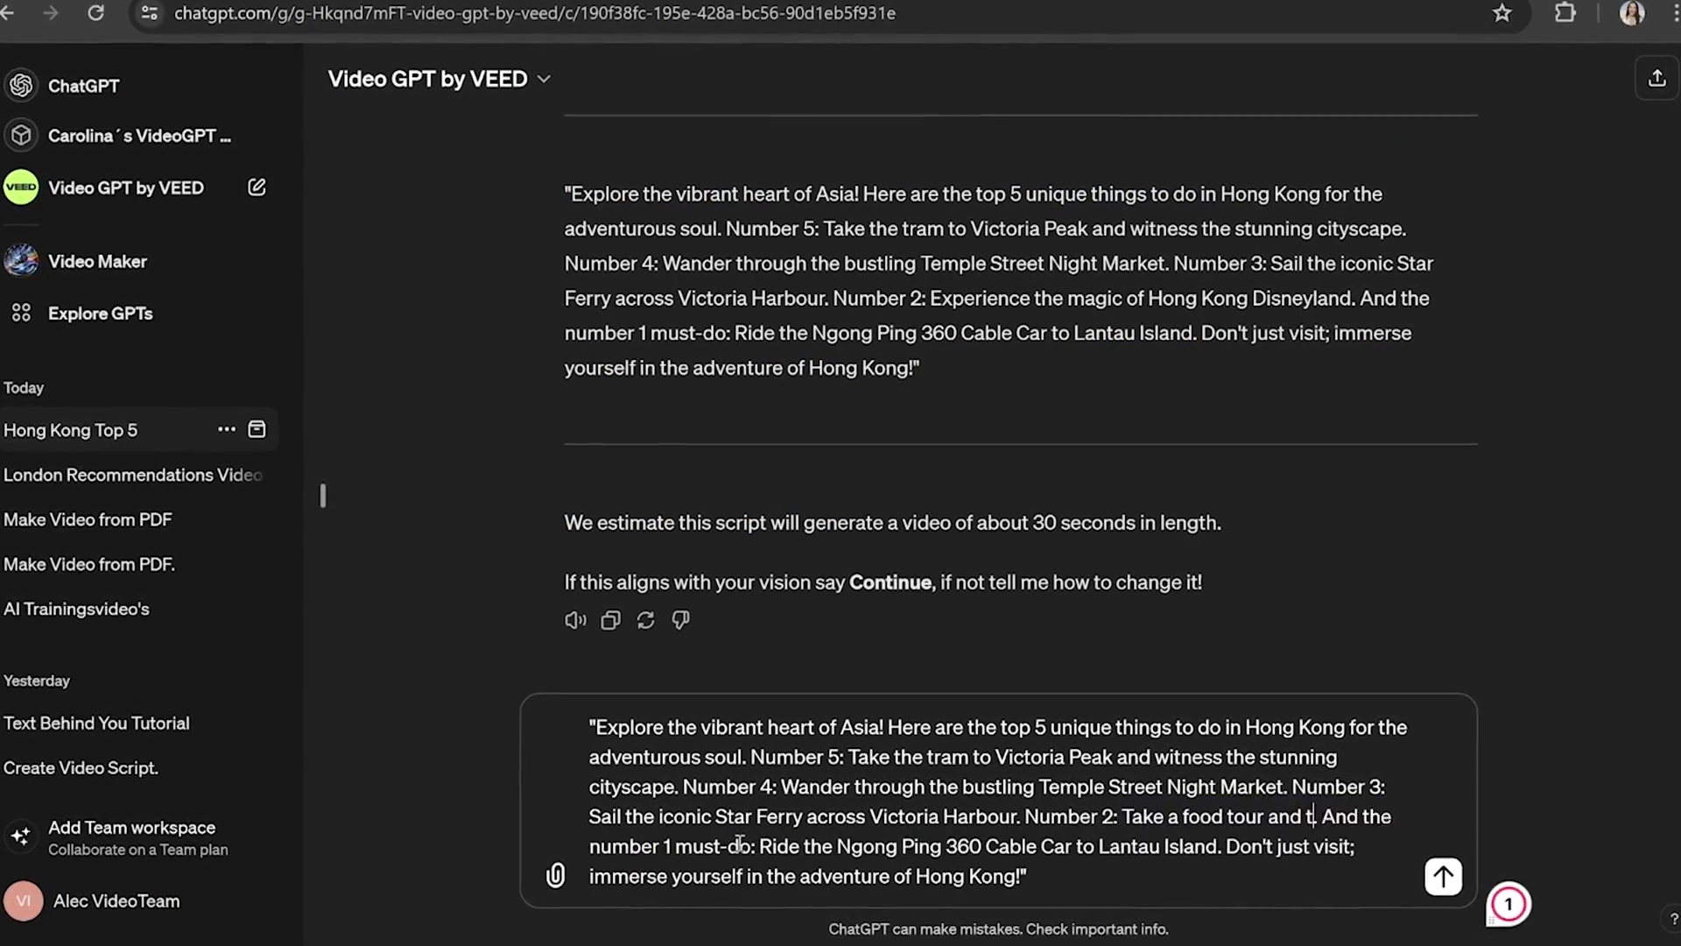
pyautogui.press('Return')
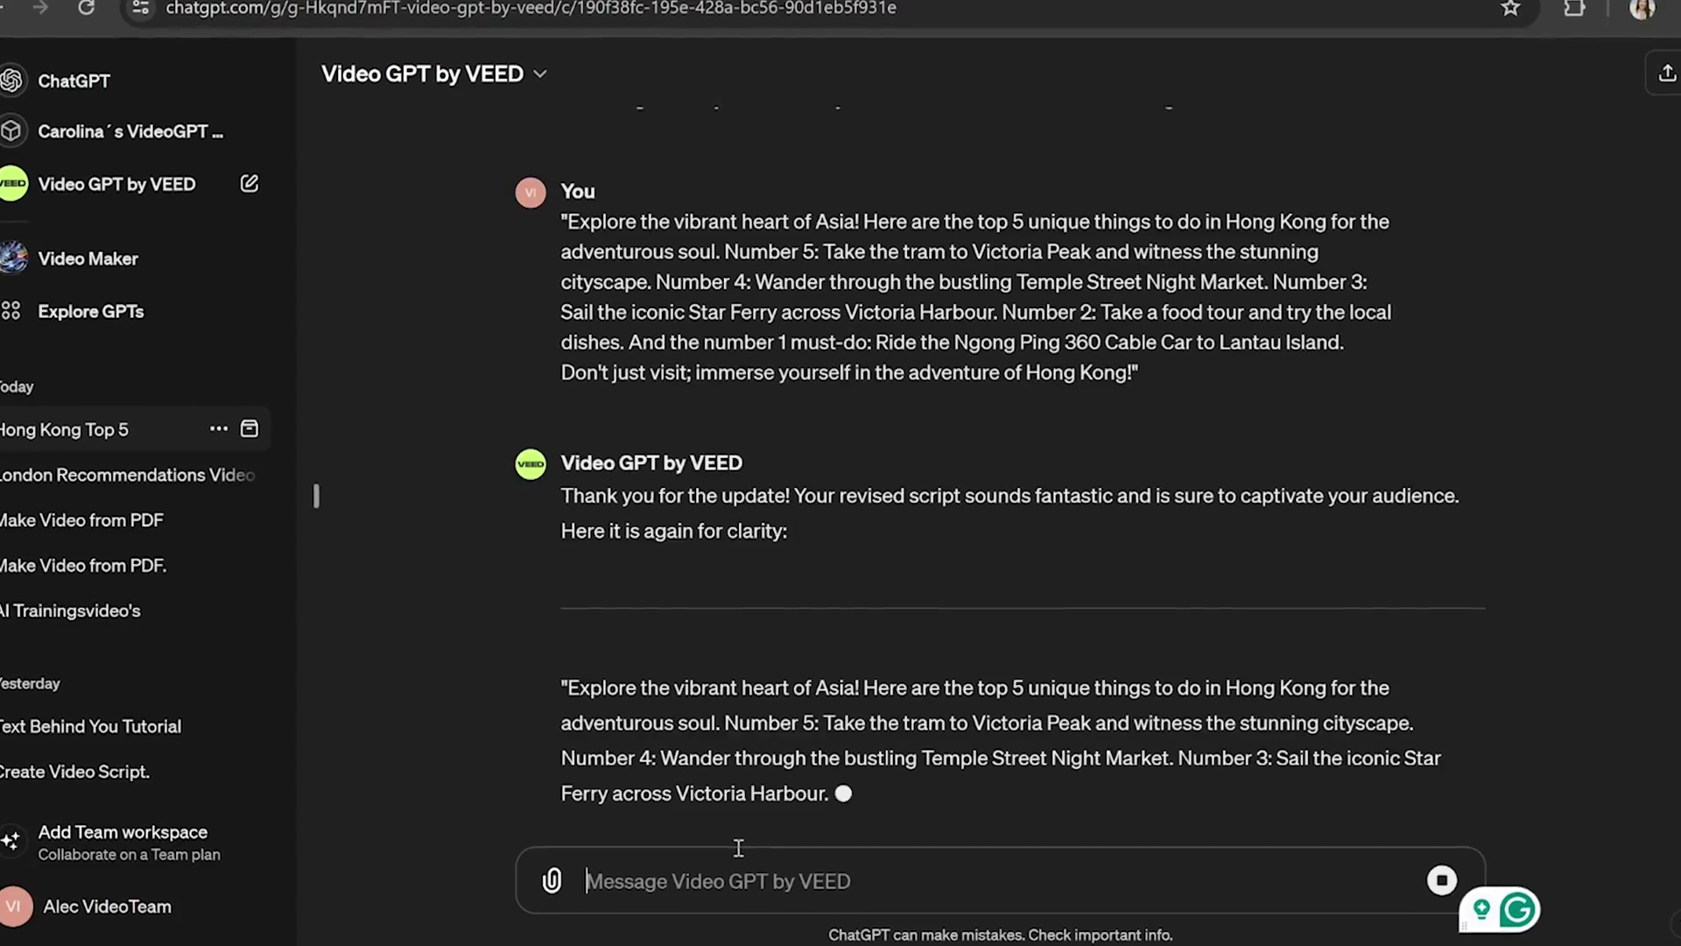
pyautogui.write('this is p')
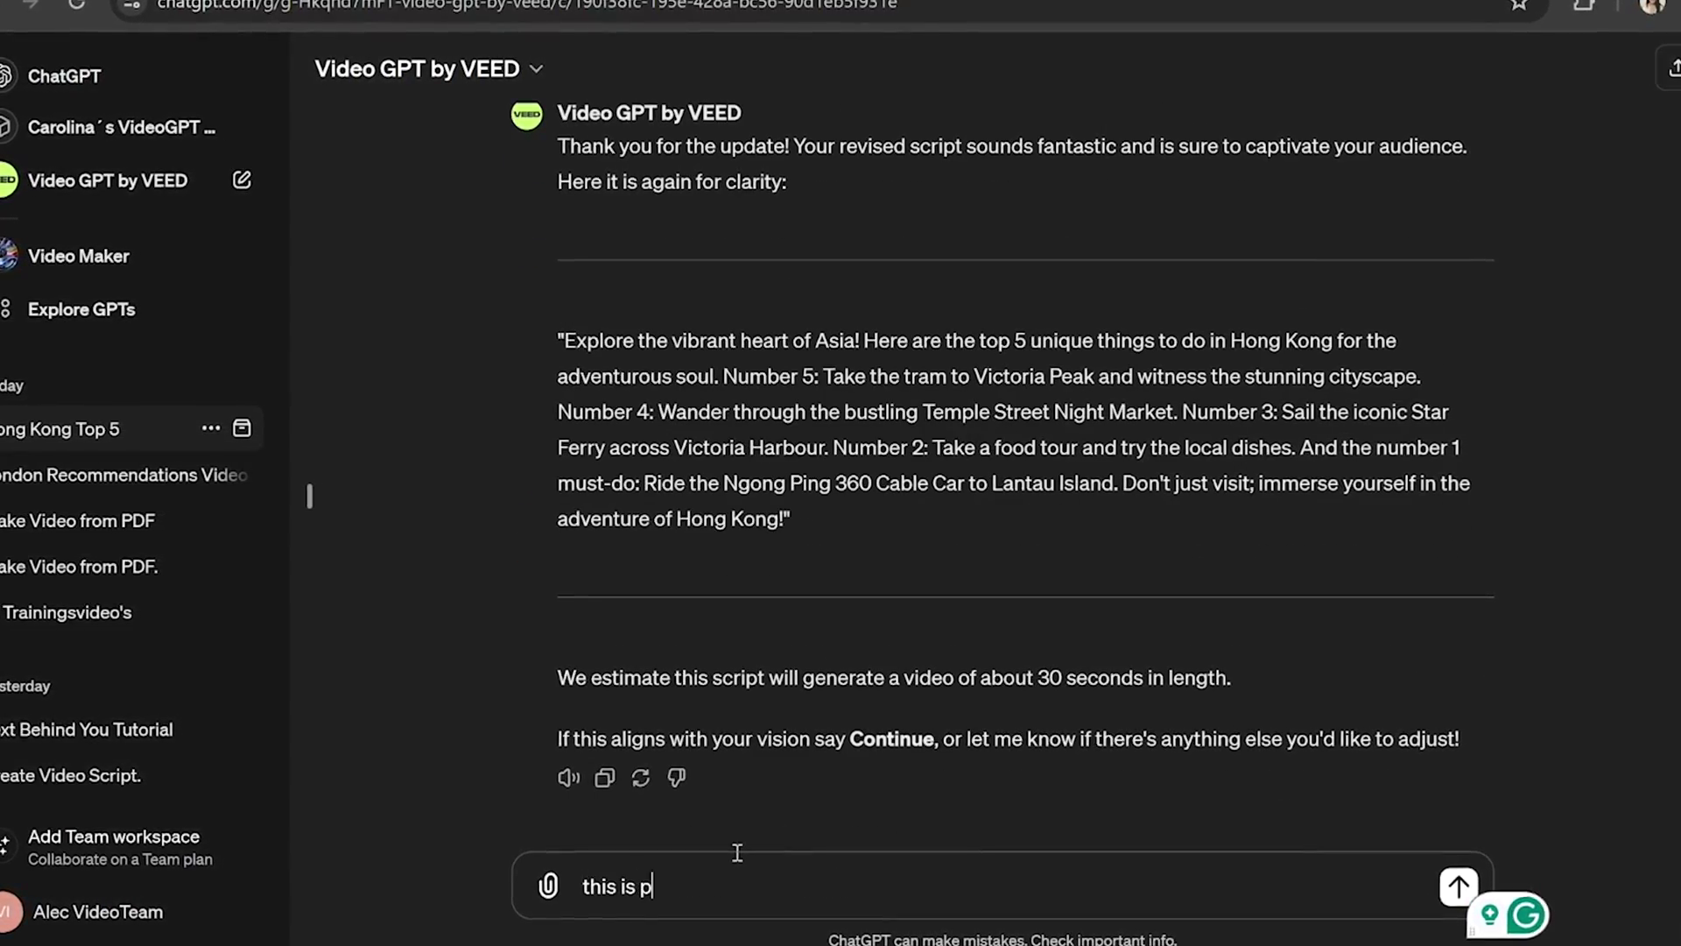
pyautogui.write('erfect')
pyautogui.press('Return')
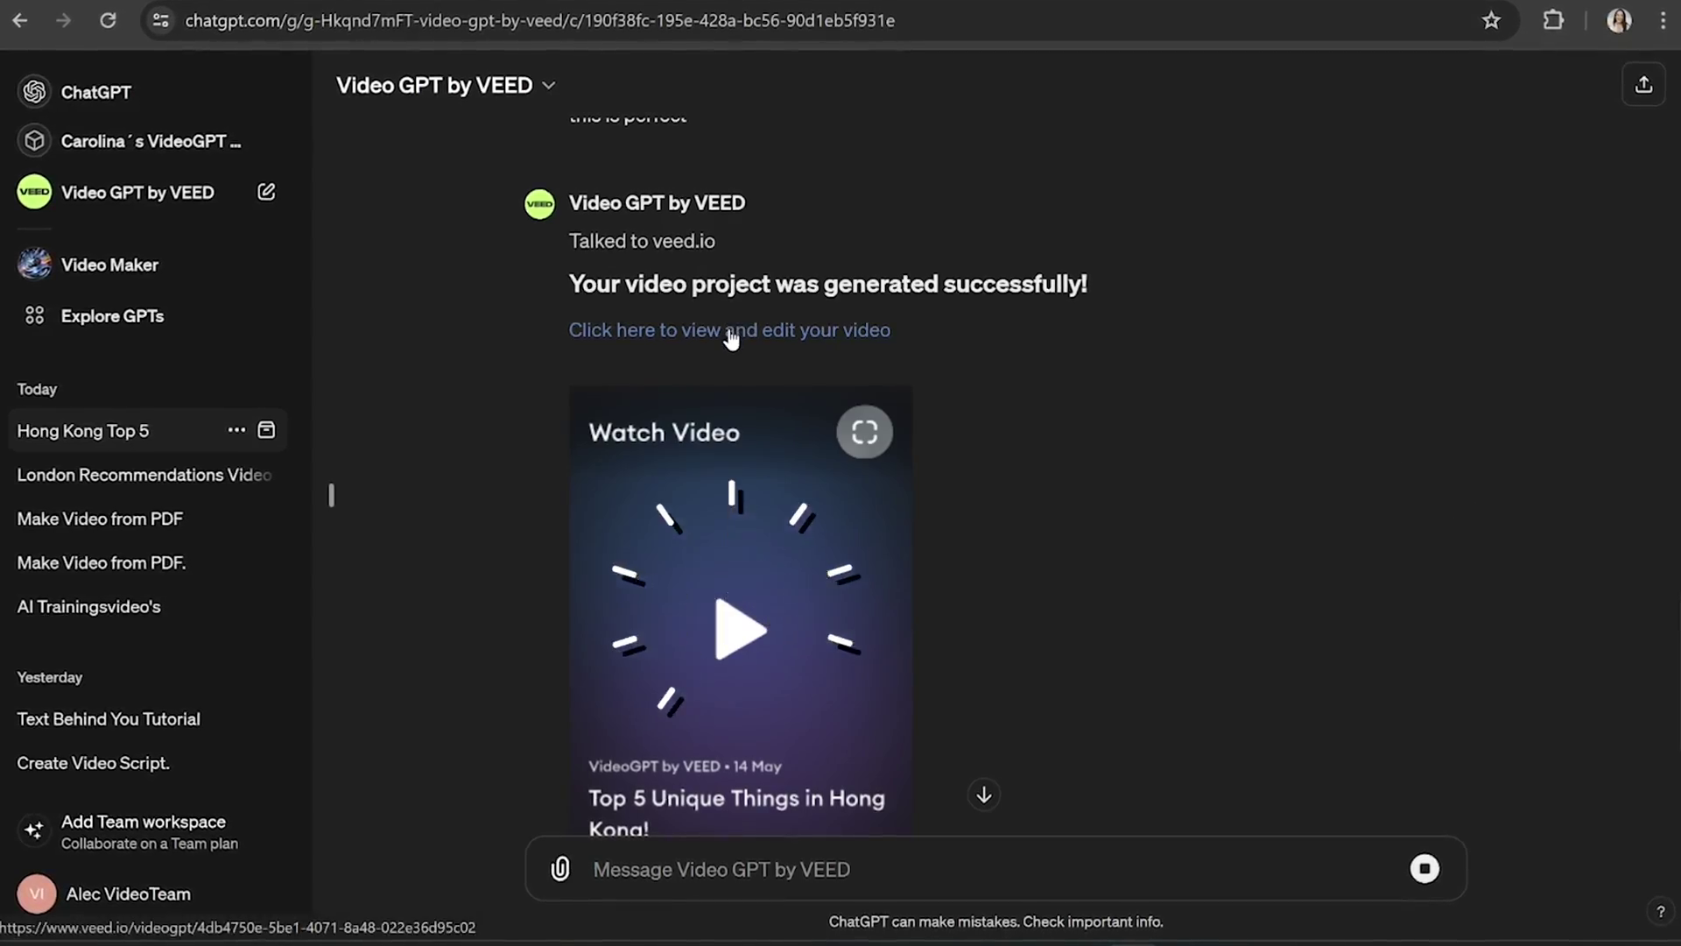
# Open the generated Hong Kong Short in the VEED editor, preview it, and select the Victoria Peak clip.
pyautogui.click(731, 334)
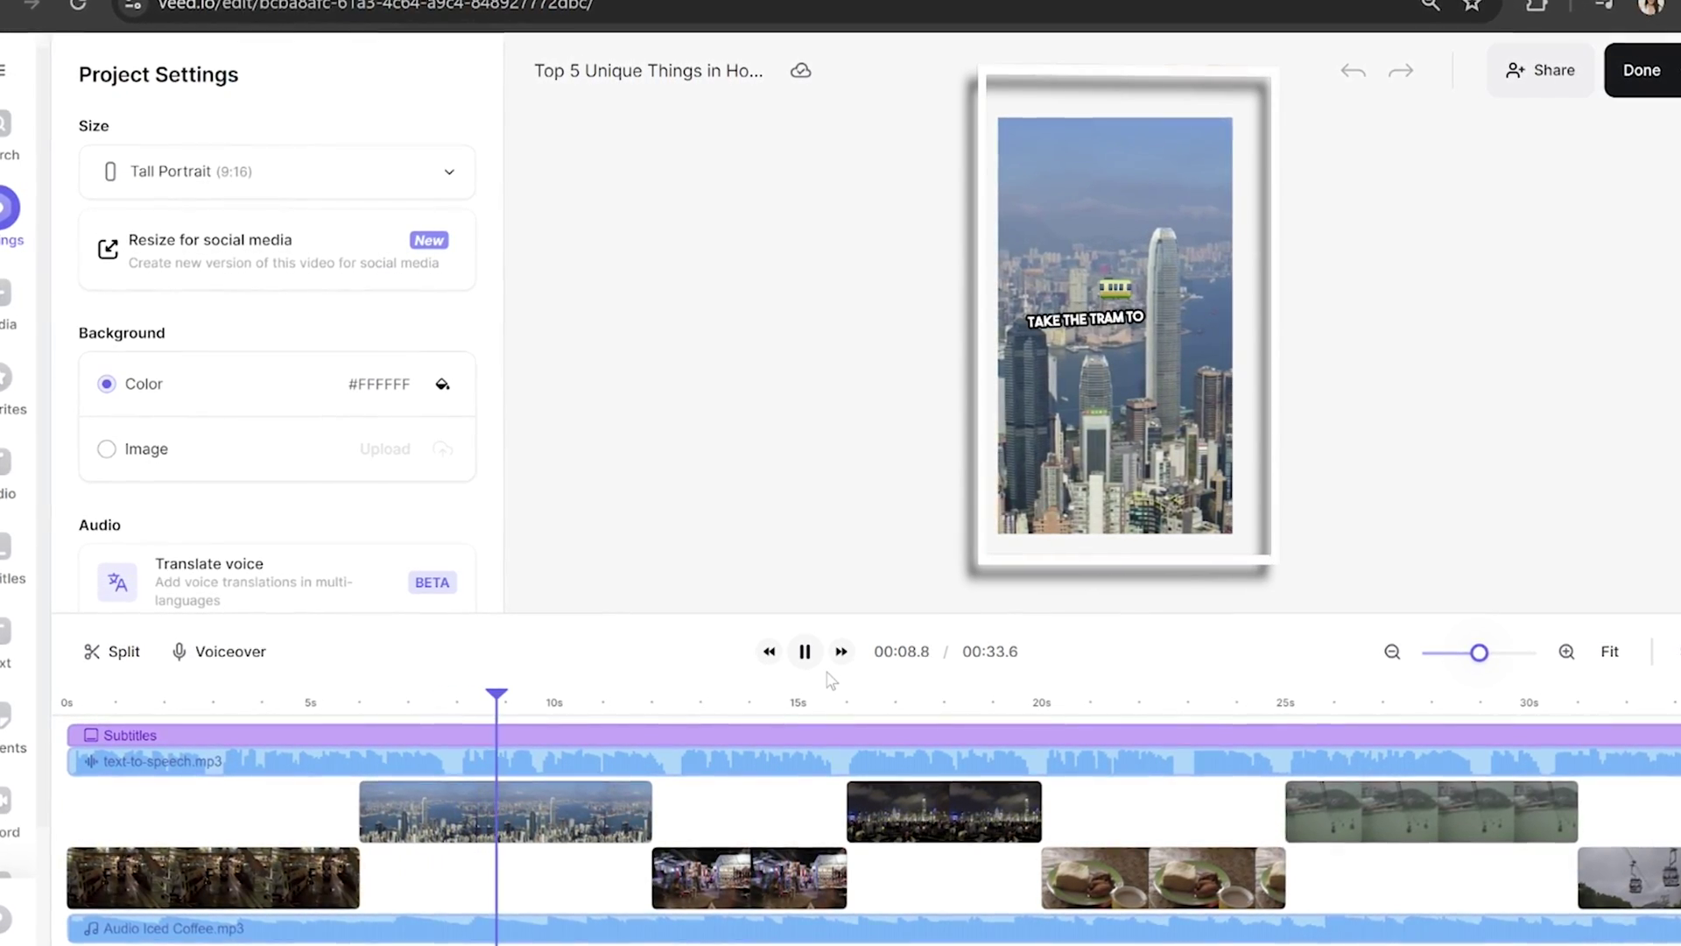
pyautogui.press('space')
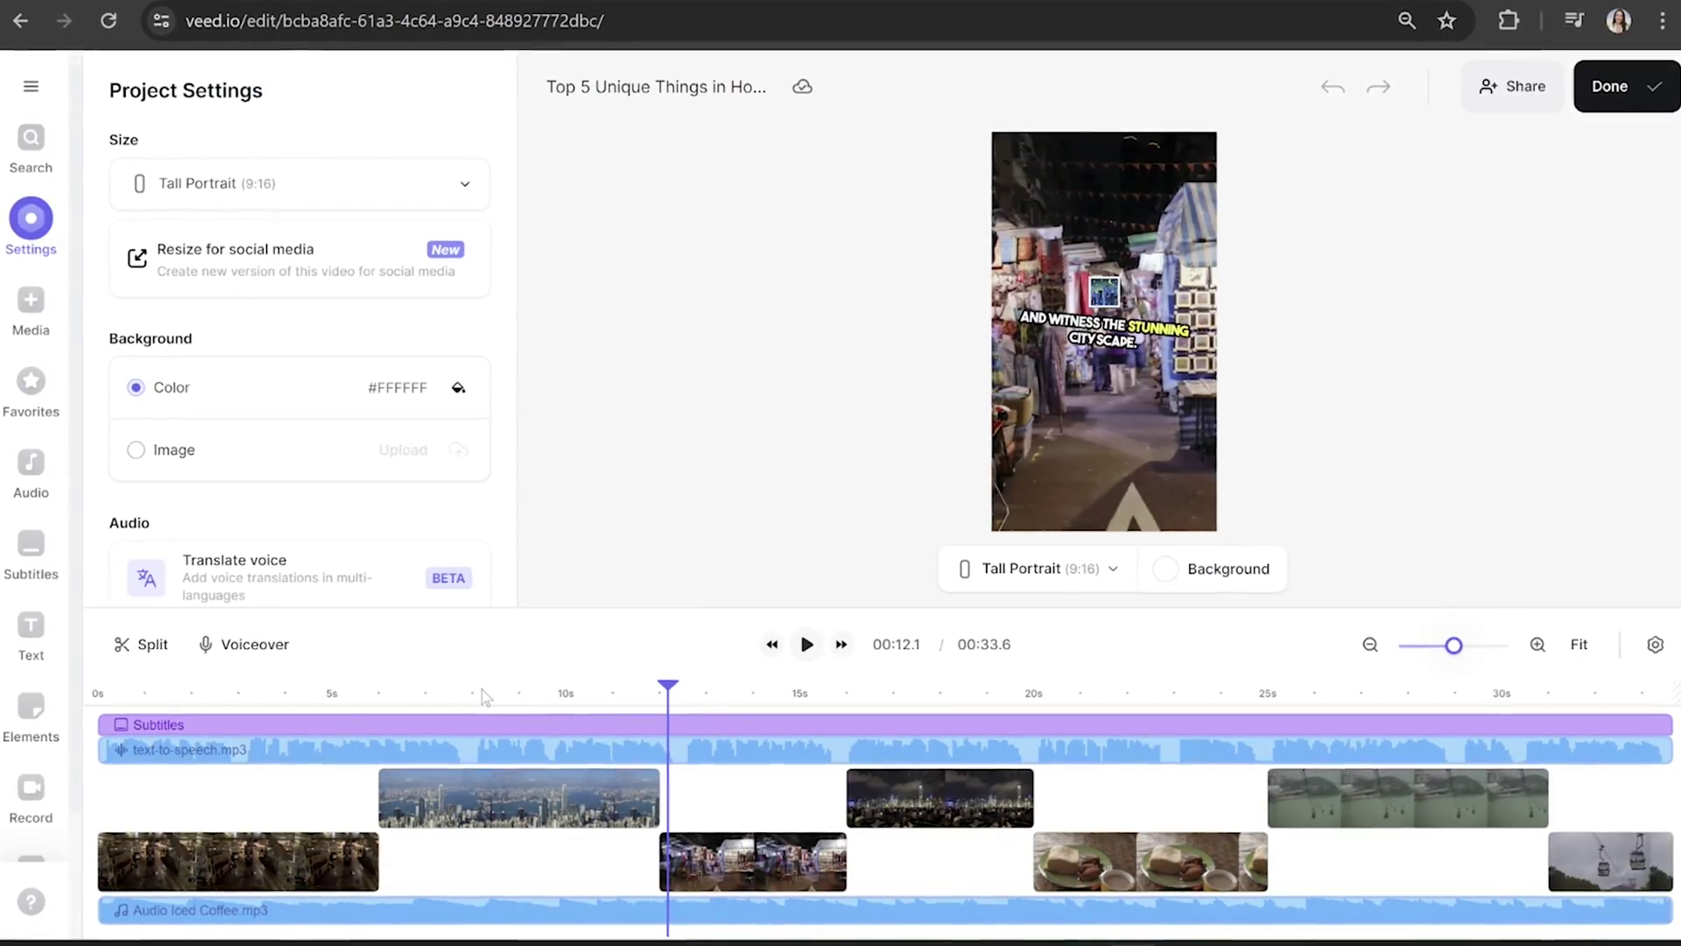
pyautogui.click(537, 814)
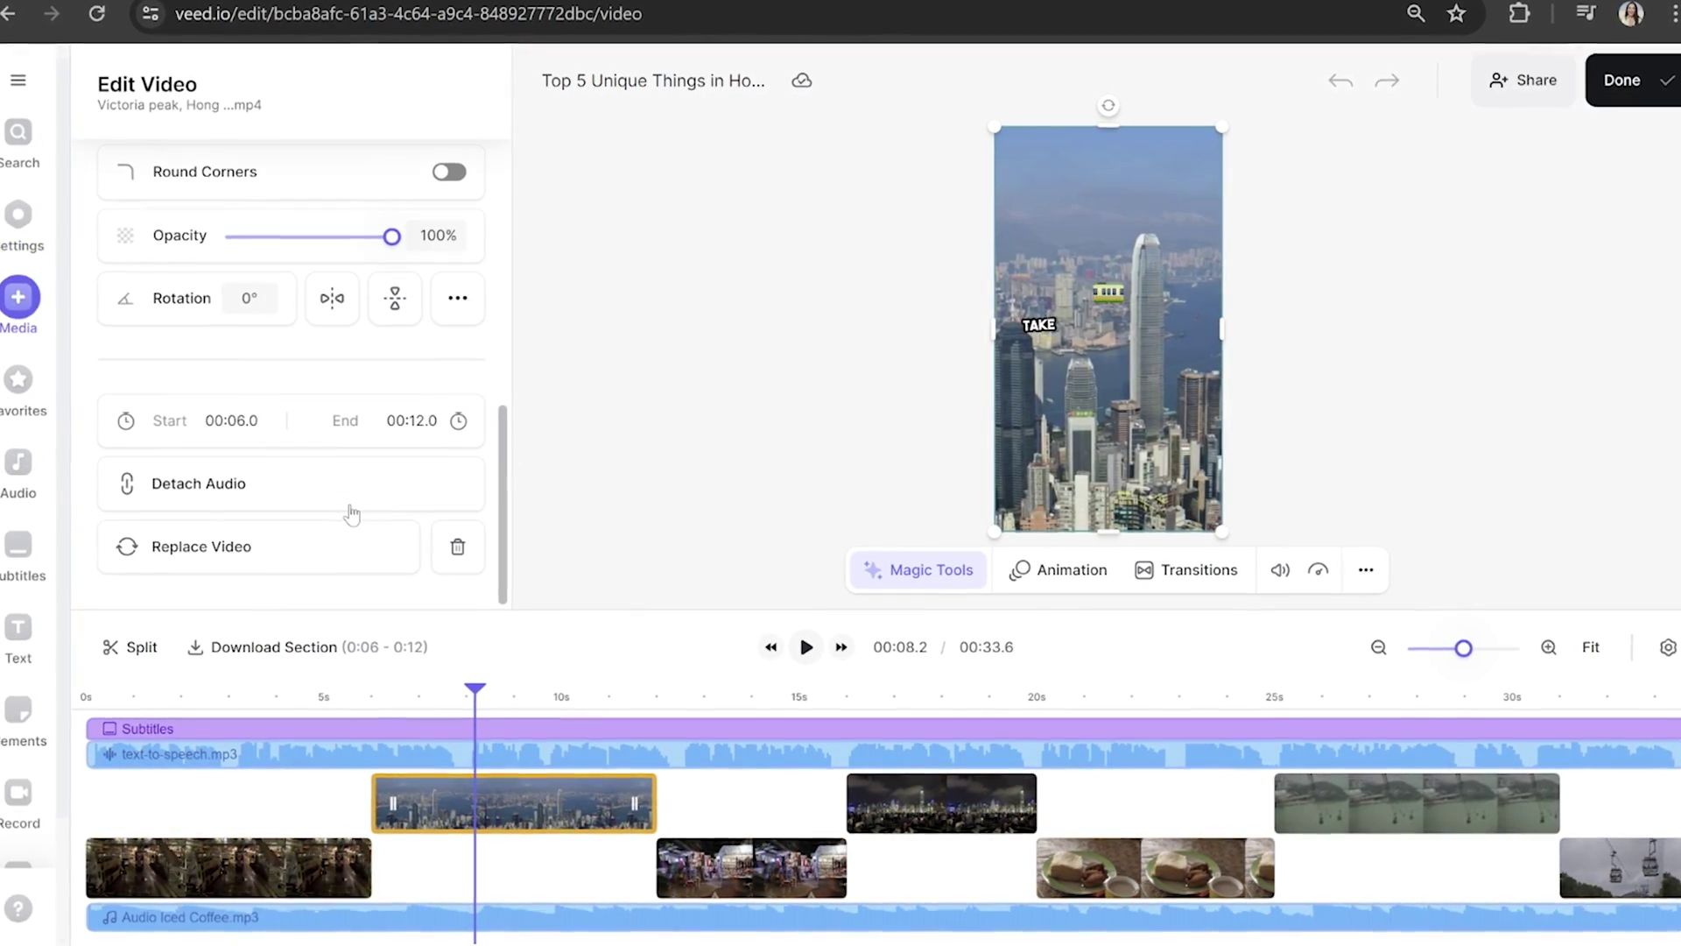
# Replace the Victoria Peak clip's footage with C0916.MP4 uploaded from the computer.
pyautogui.click(209, 569)
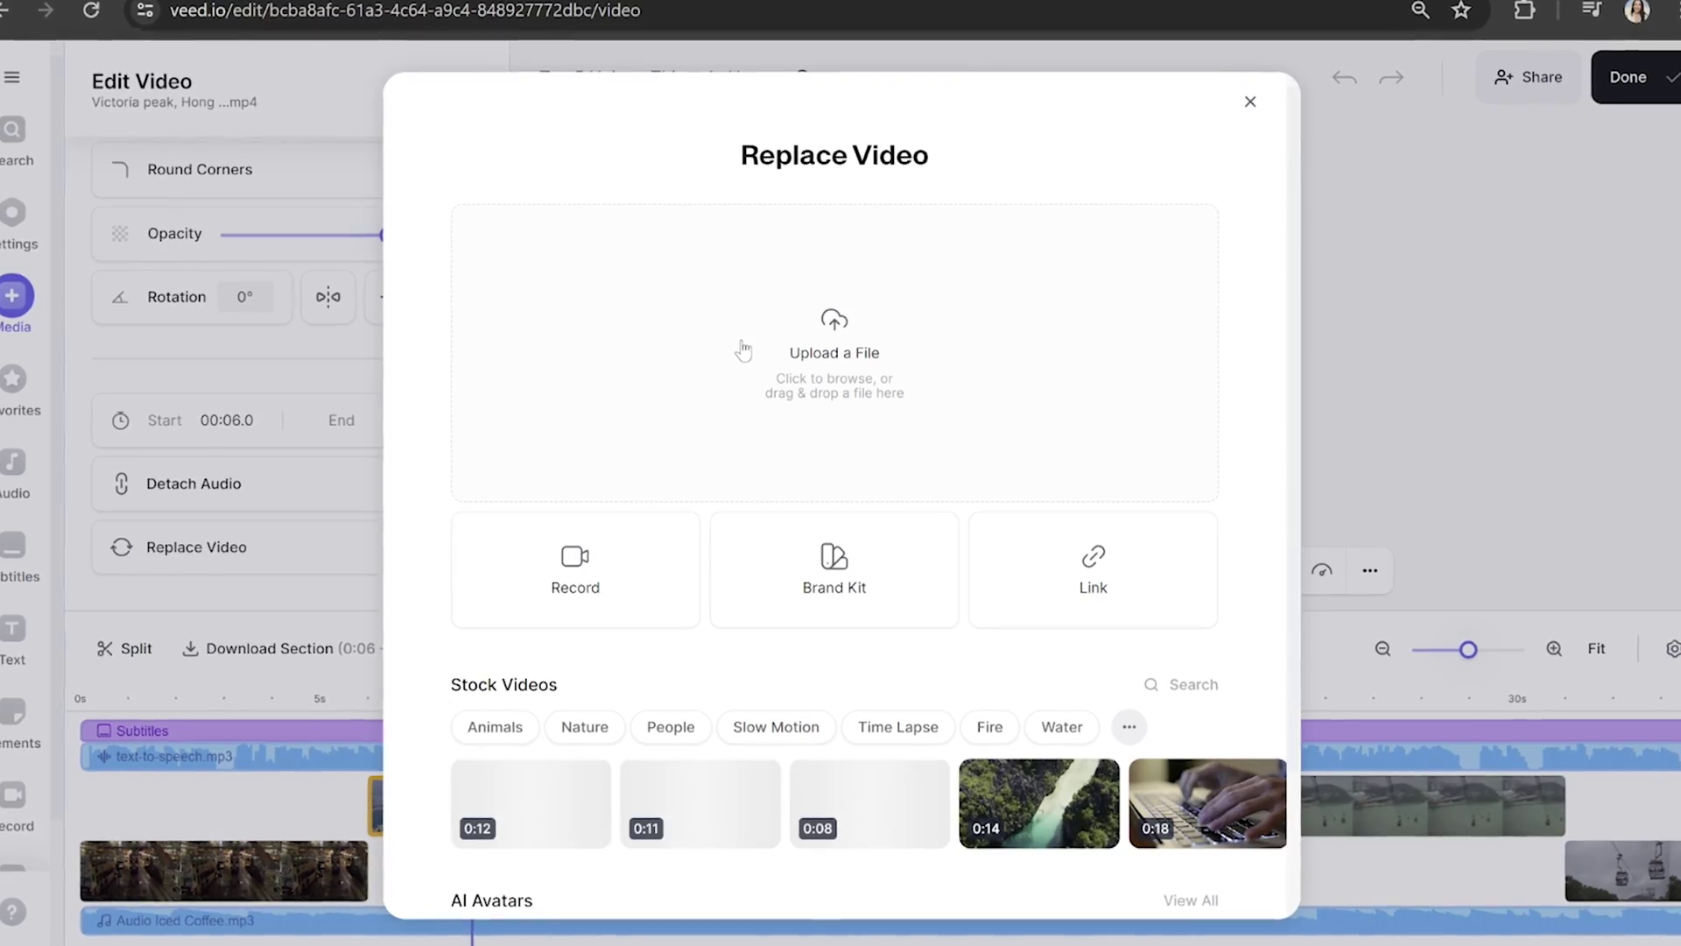
pyautogui.click(744, 350)
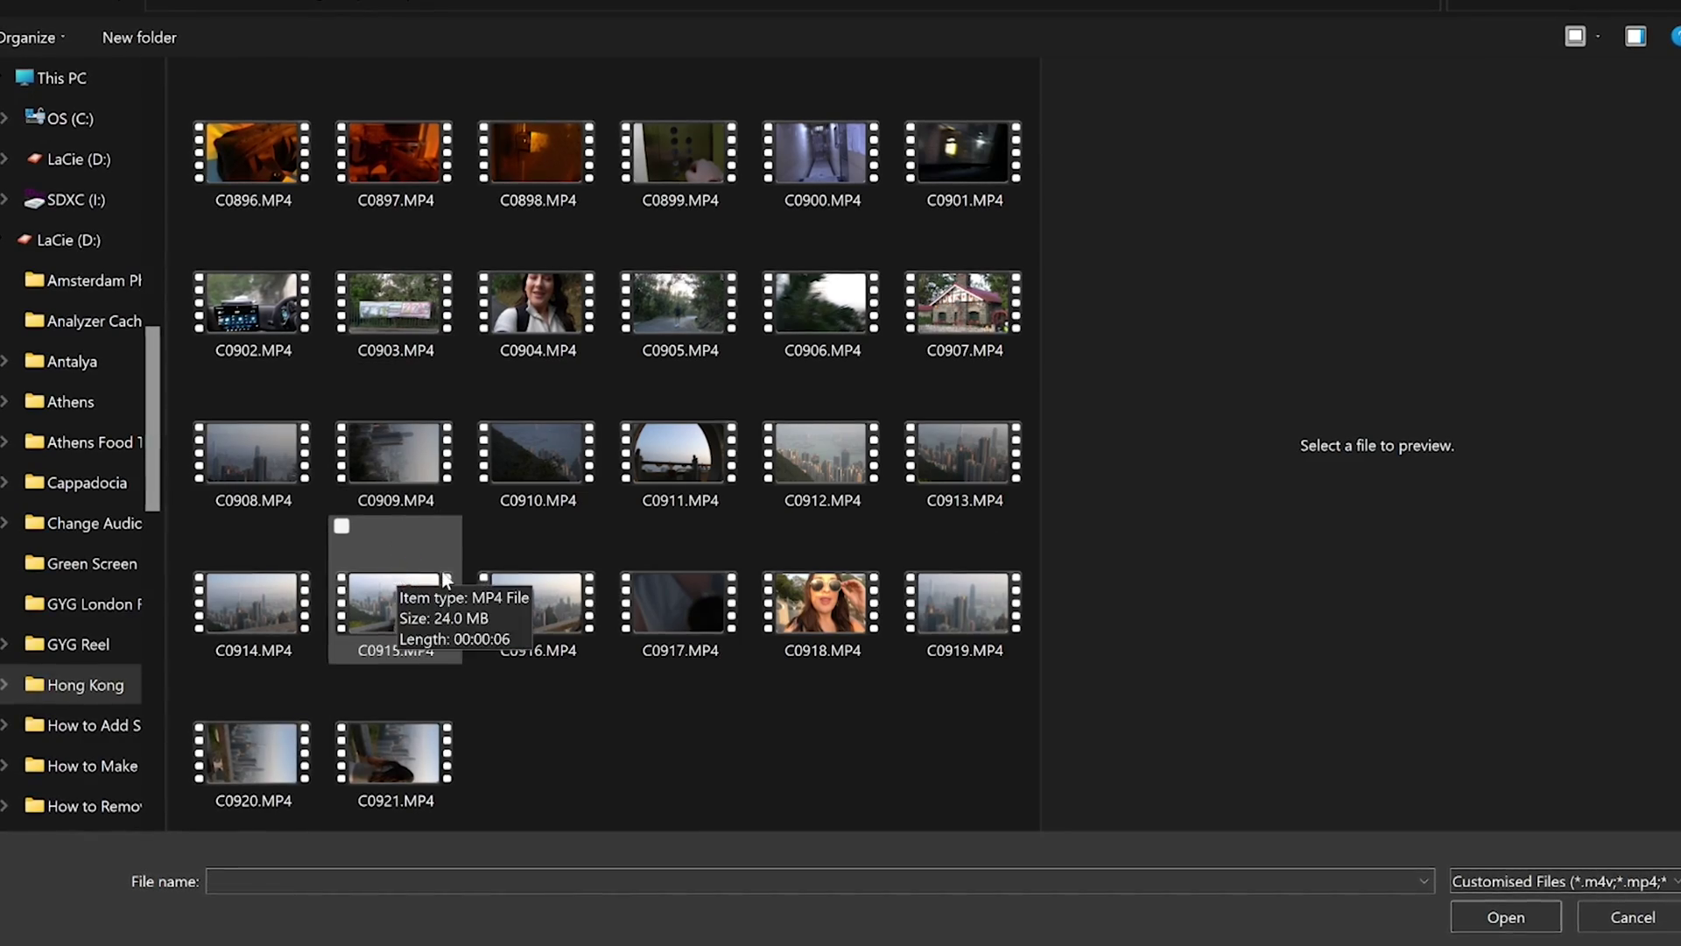
pyautogui.doubleClick(488, 525)
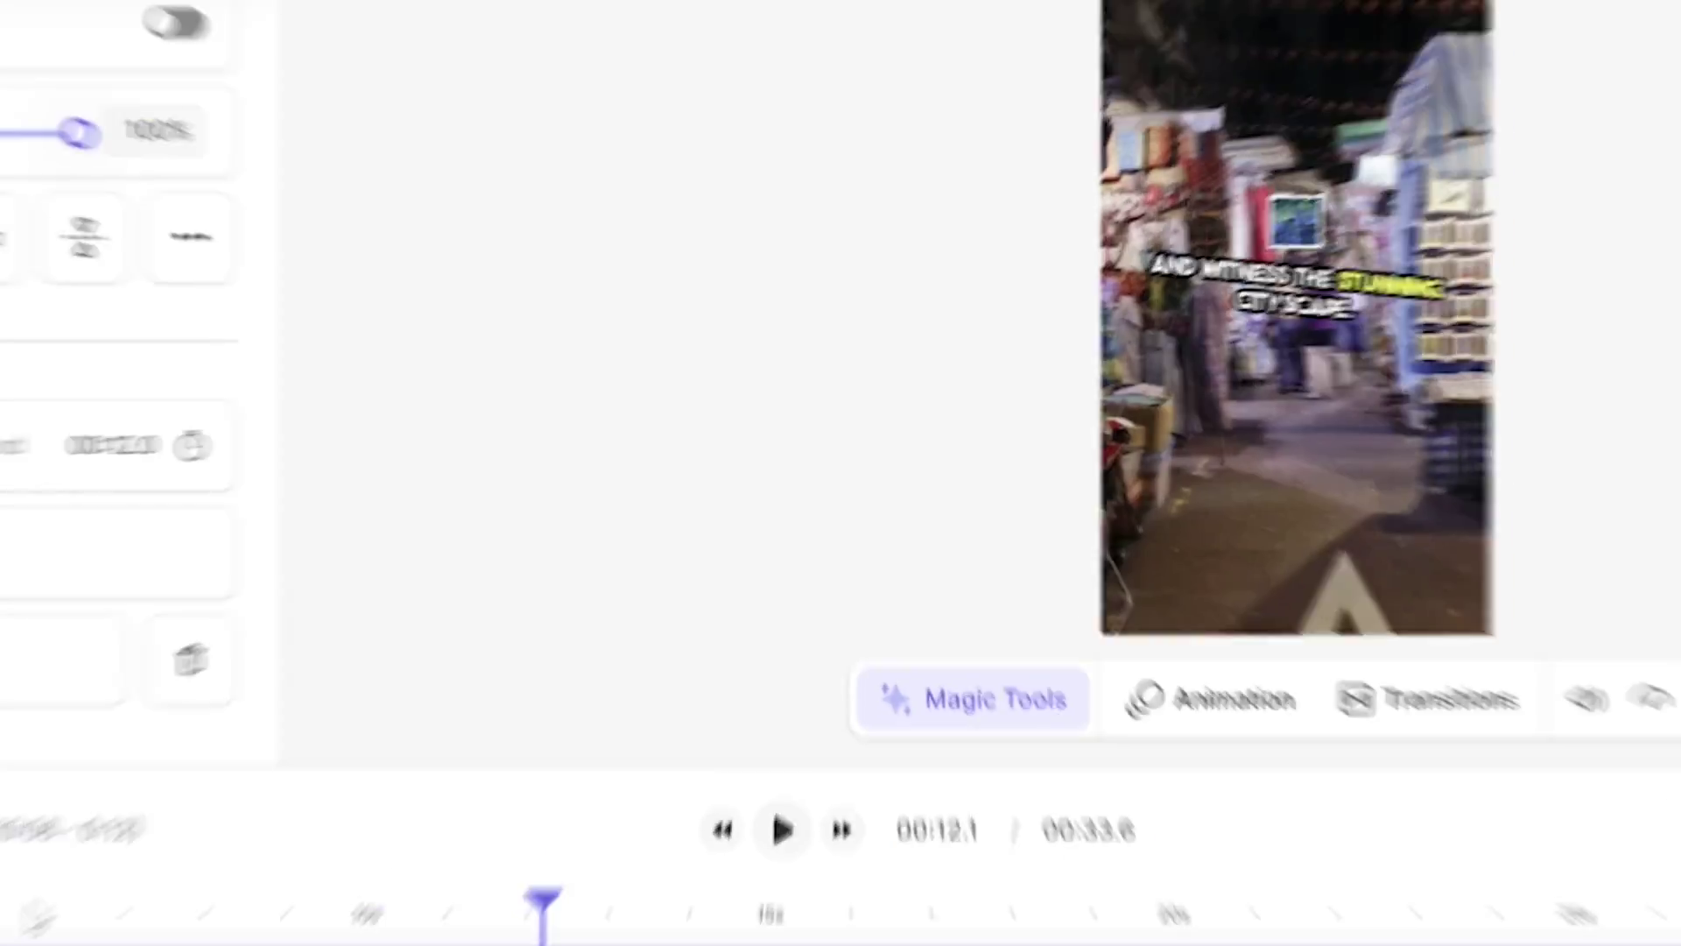
# Set the subtitle text size to 48px in the subtitle styles.
pyautogui.click(33, 565)
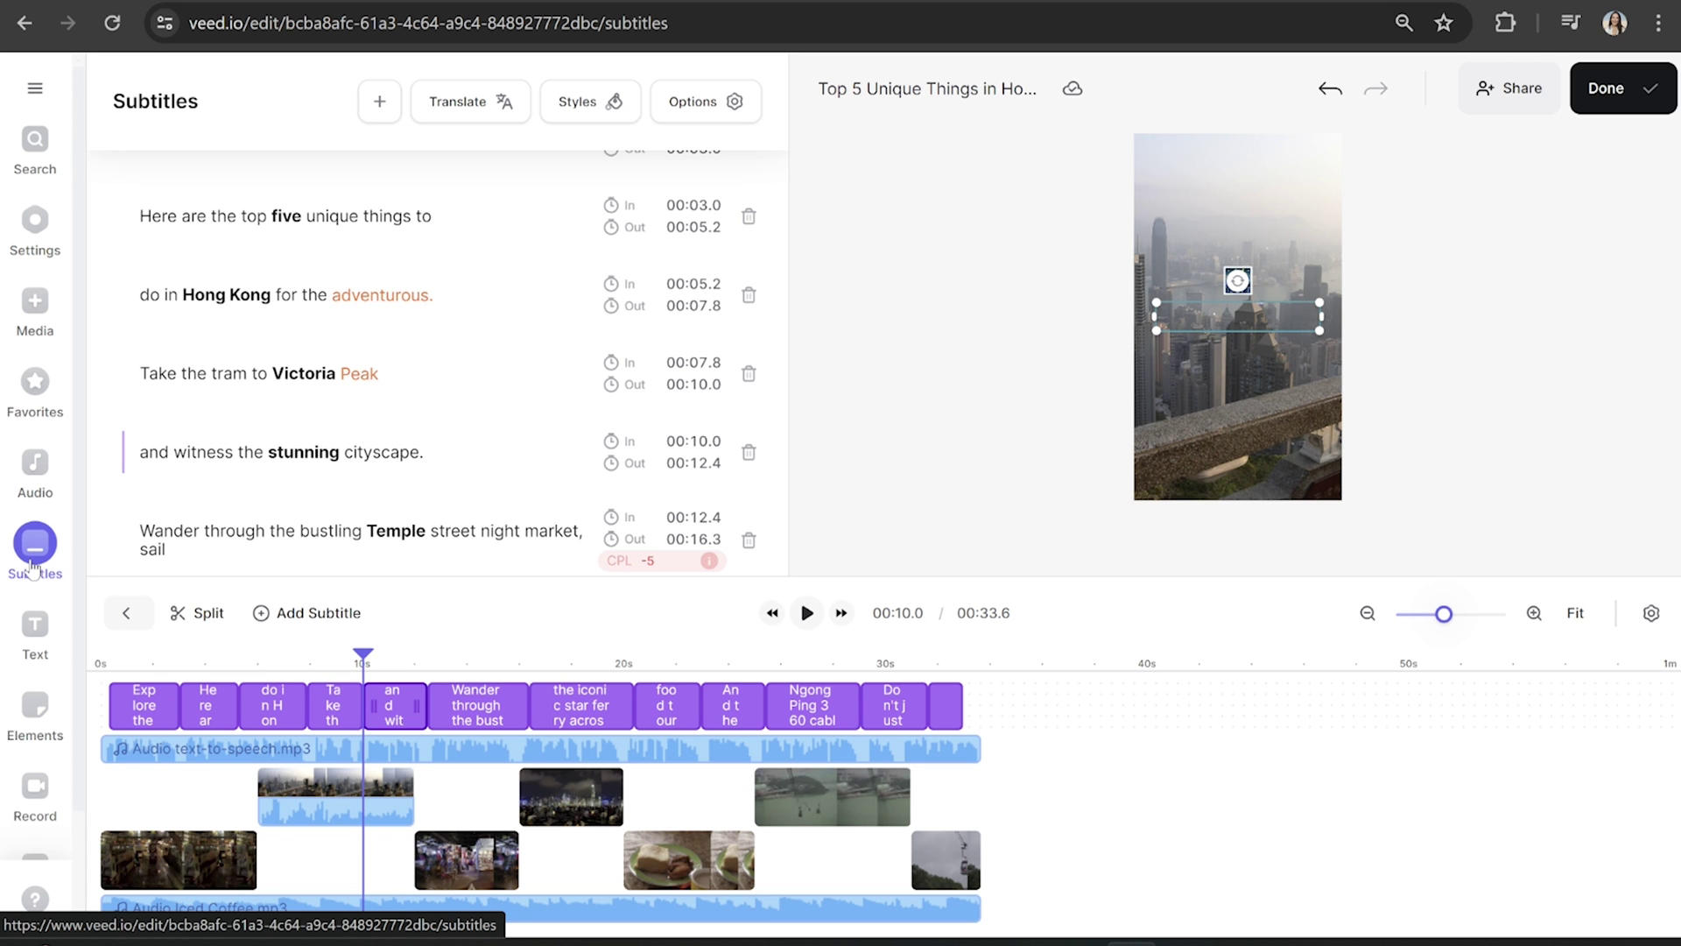
pyautogui.click(576, 101)
pyautogui.scroll(-4, 401, 564)
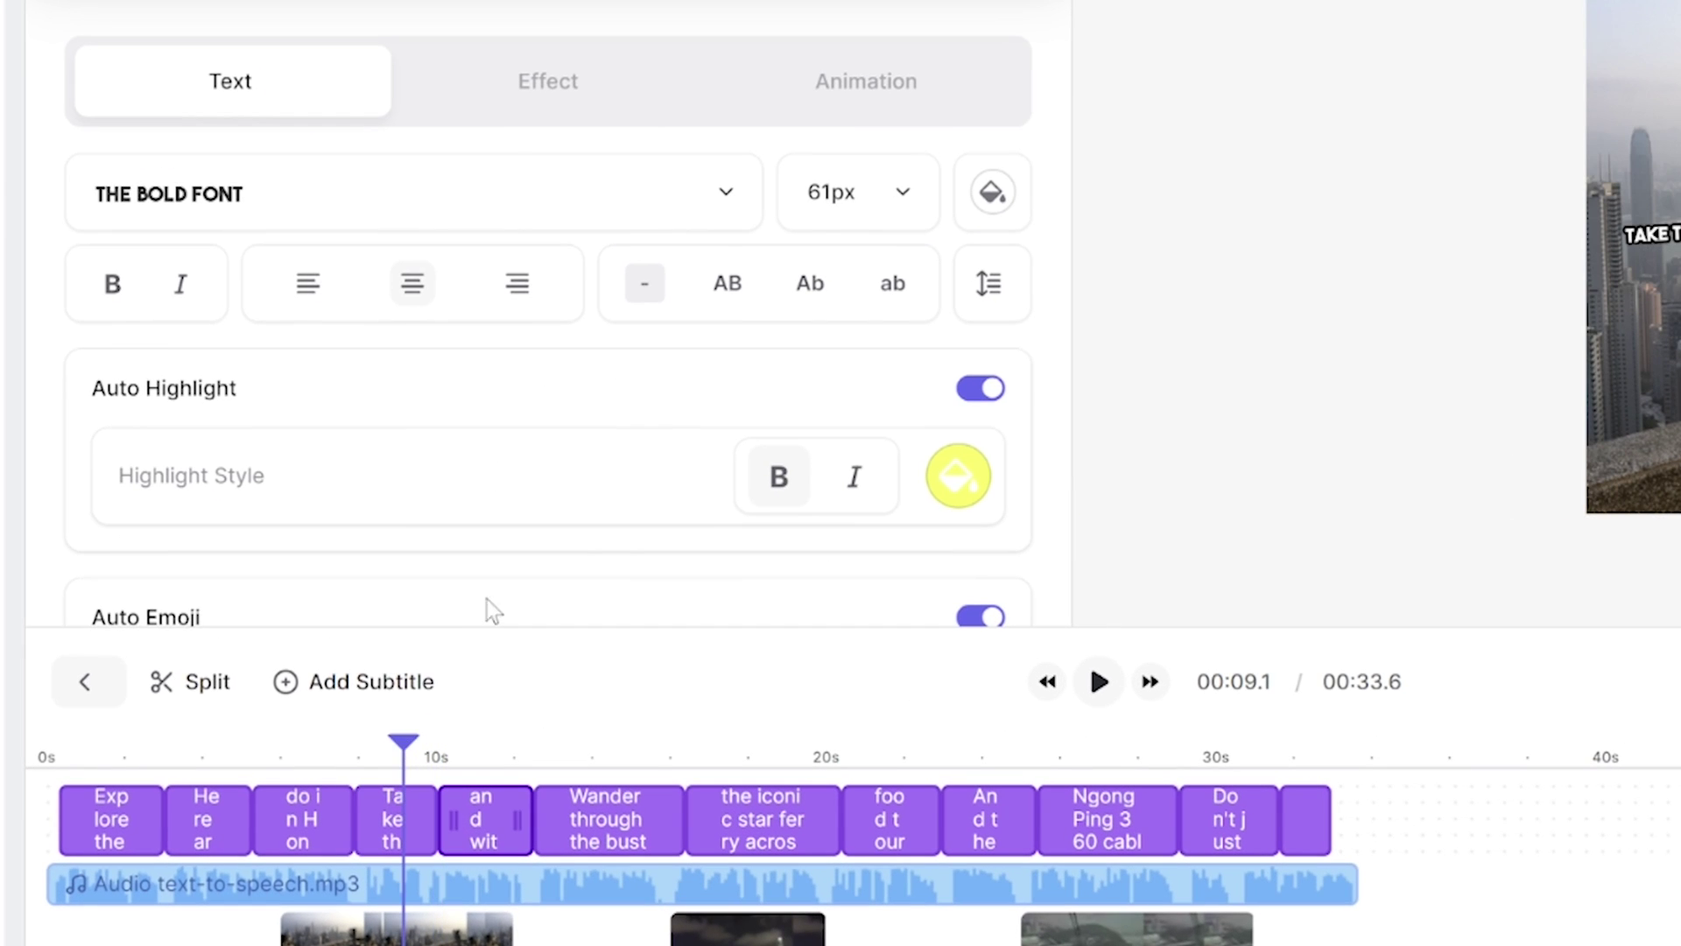
pyautogui.click(858, 192)
pyautogui.click(857, 615)
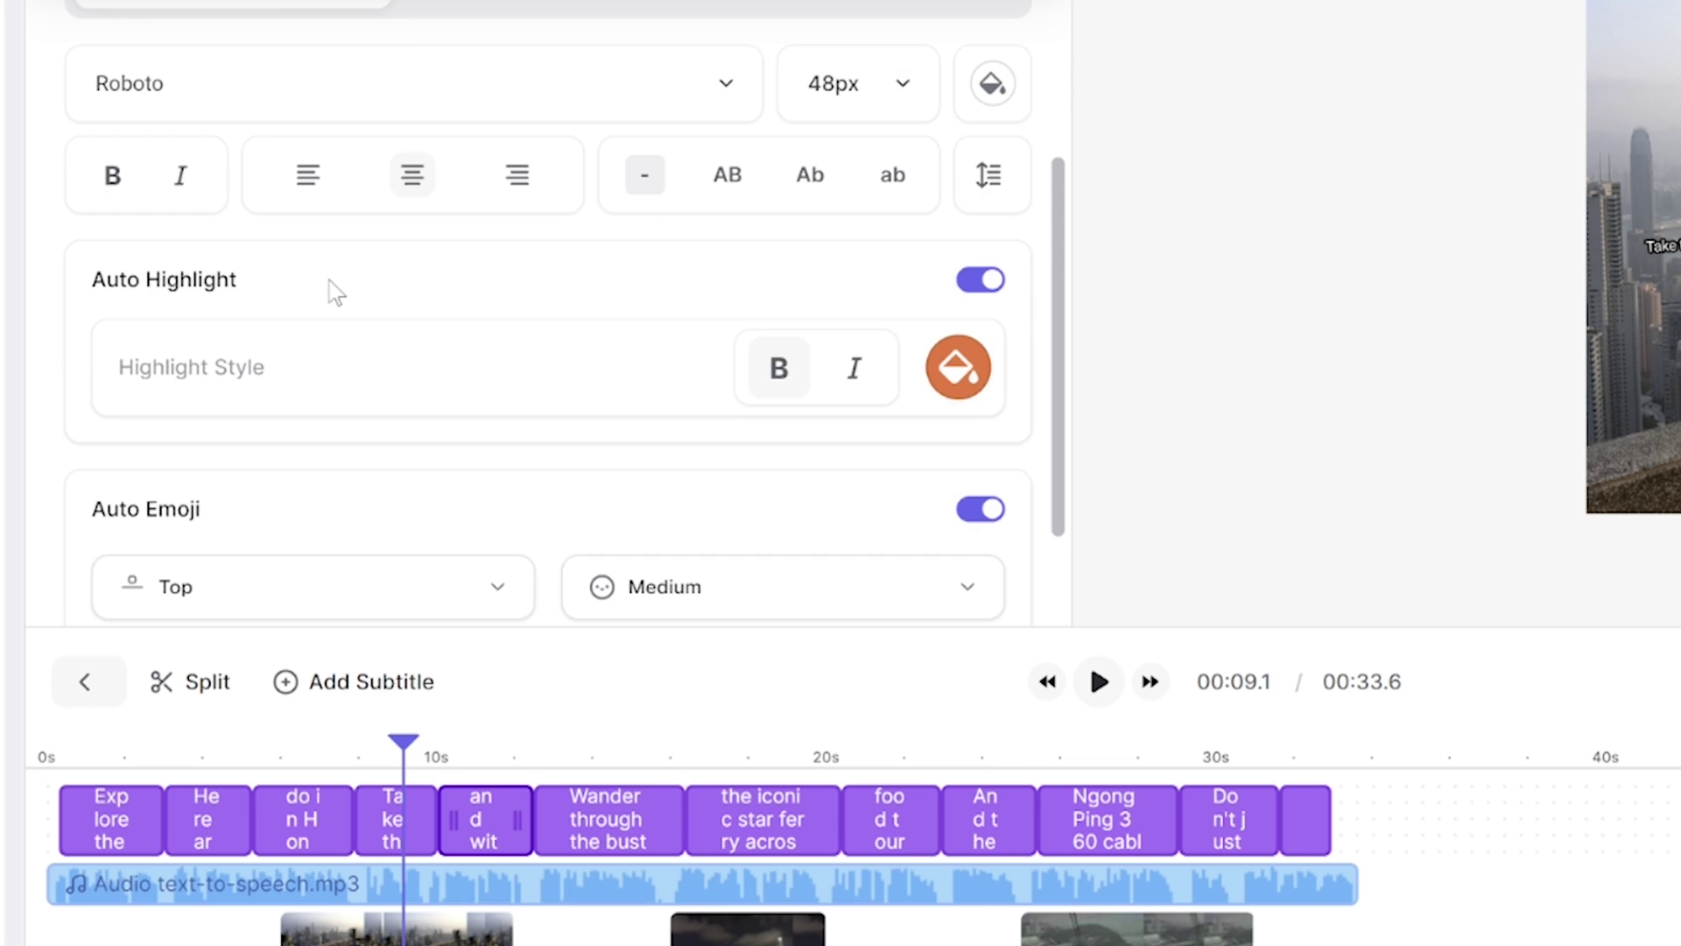
pyautogui.scroll(-2, 380, 289)
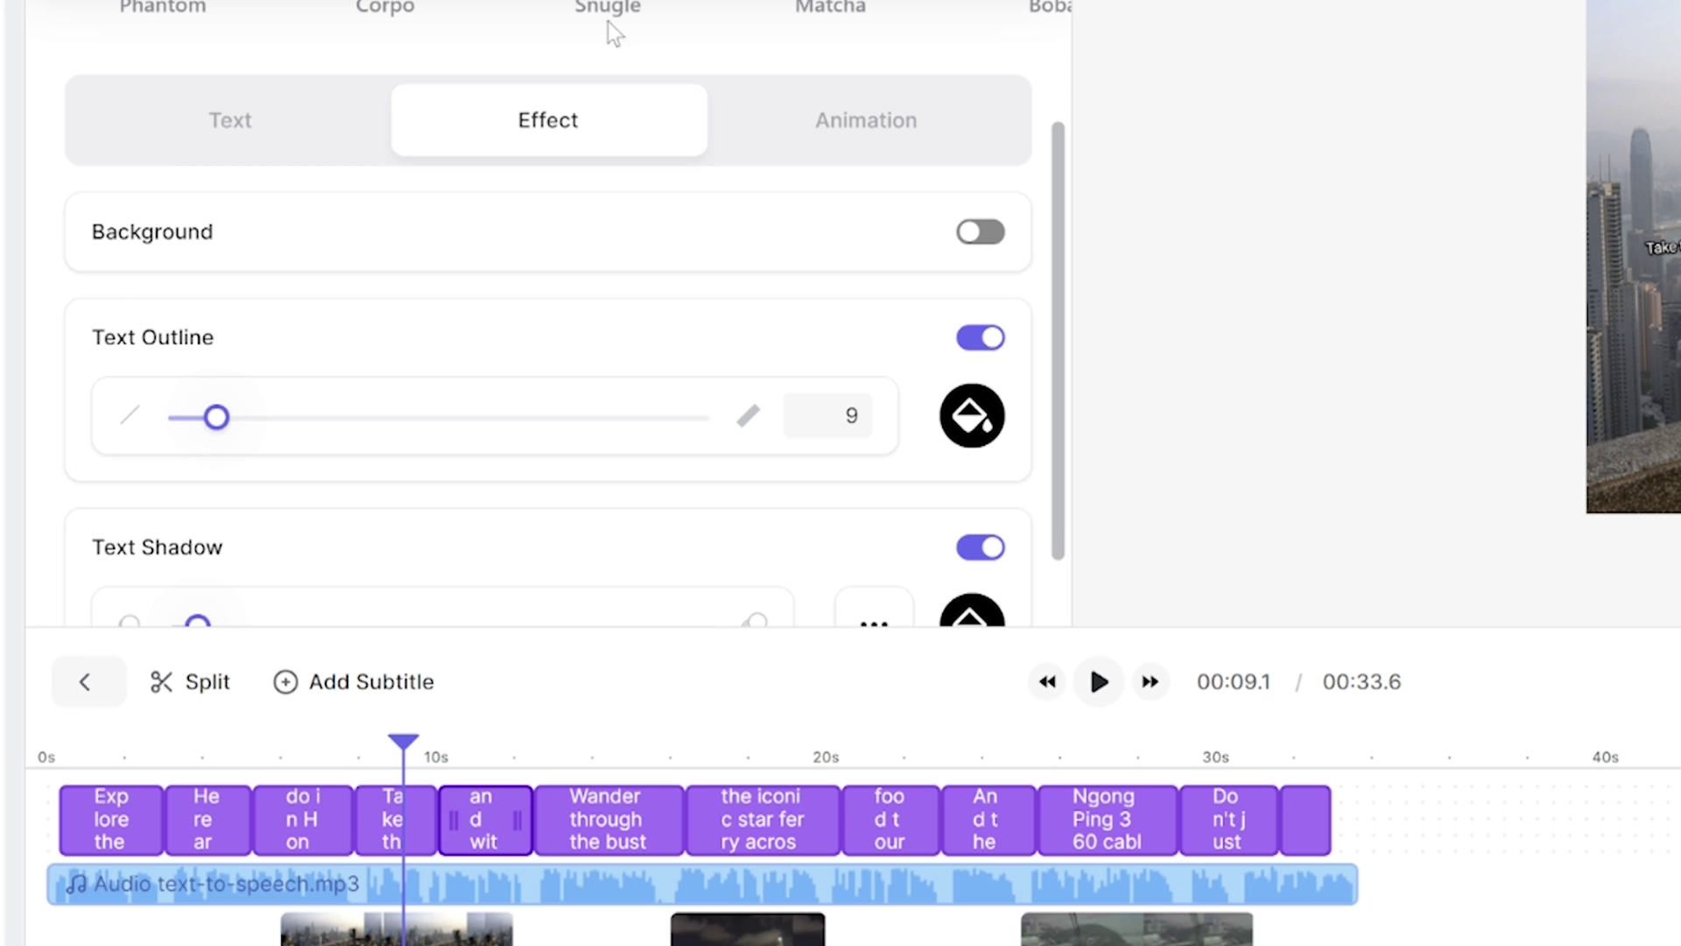
# Apply the Drop In subtitle animation and move the subtitles slightly lower on the video.
pyautogui.click(840, 123)
pyautogui.click(968, 413)
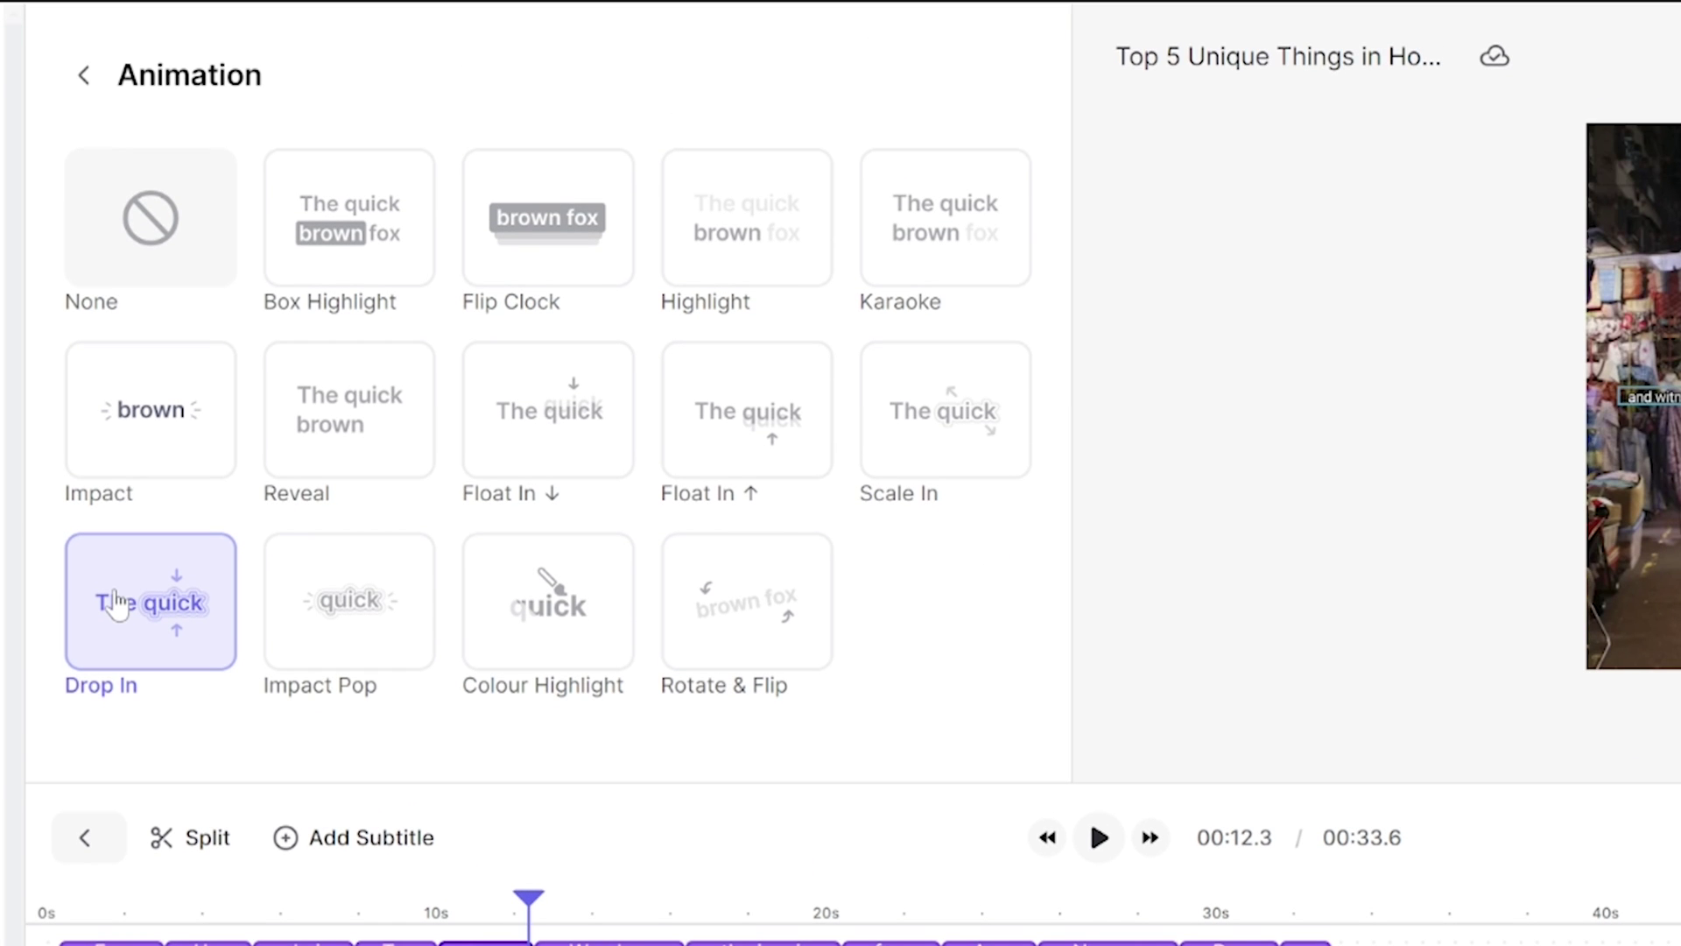
pyautogui.click(117, 605)
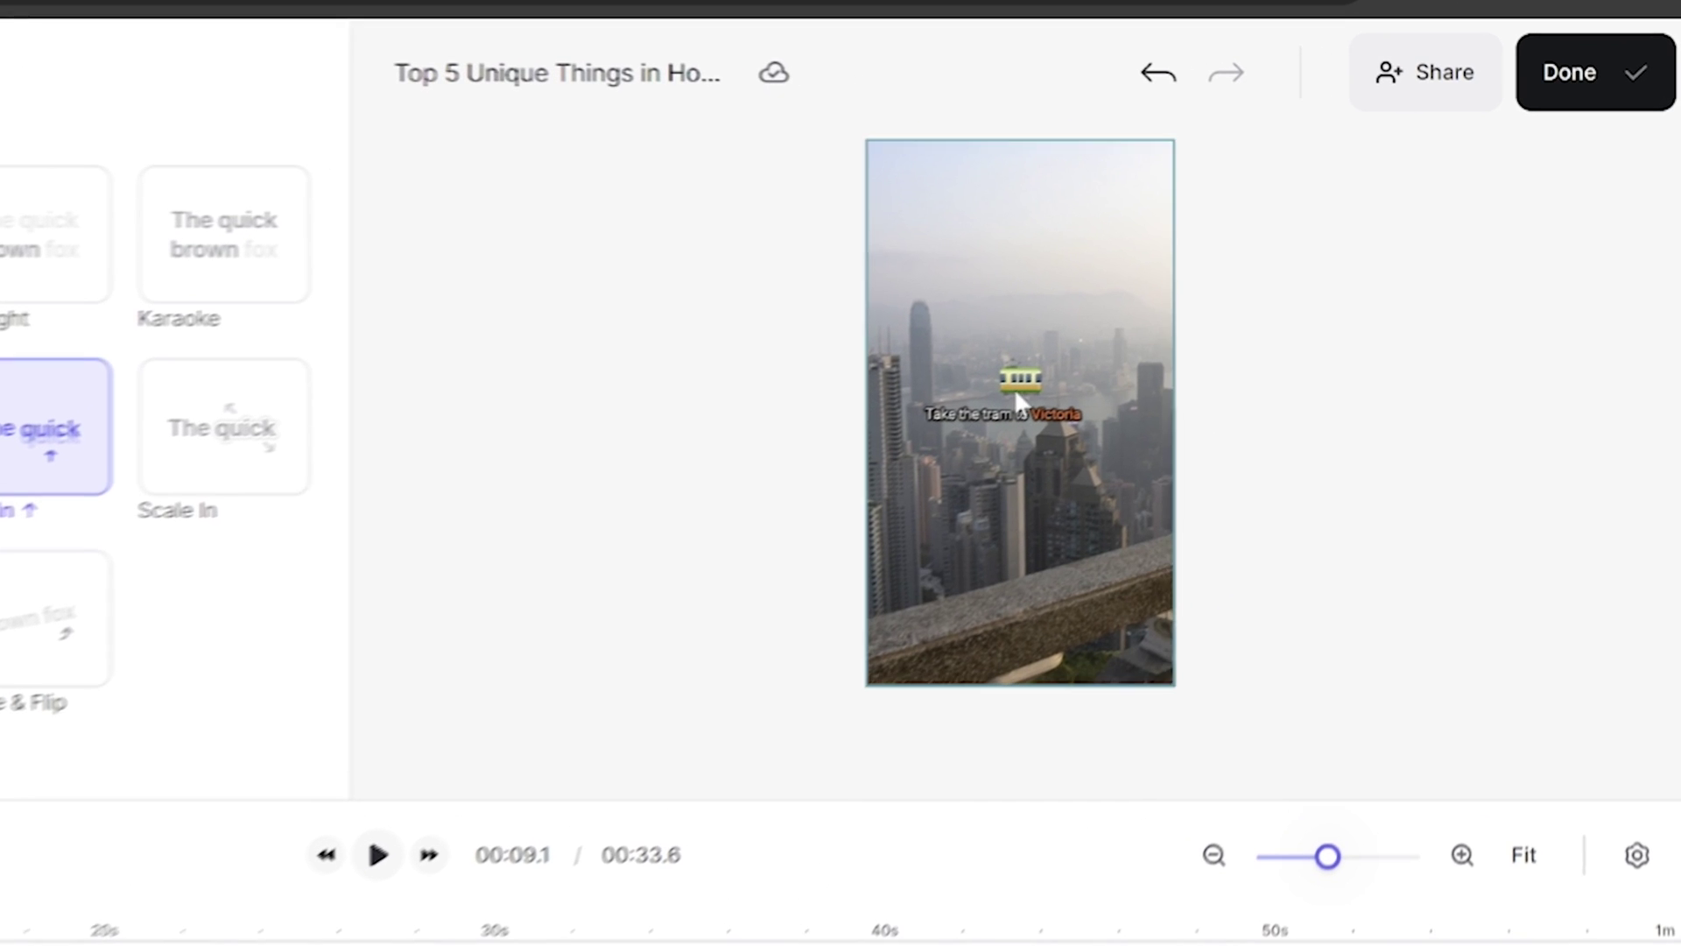
pyautogui.moveTo(1019, 420); pyautogui.dragTo(1018, 462)
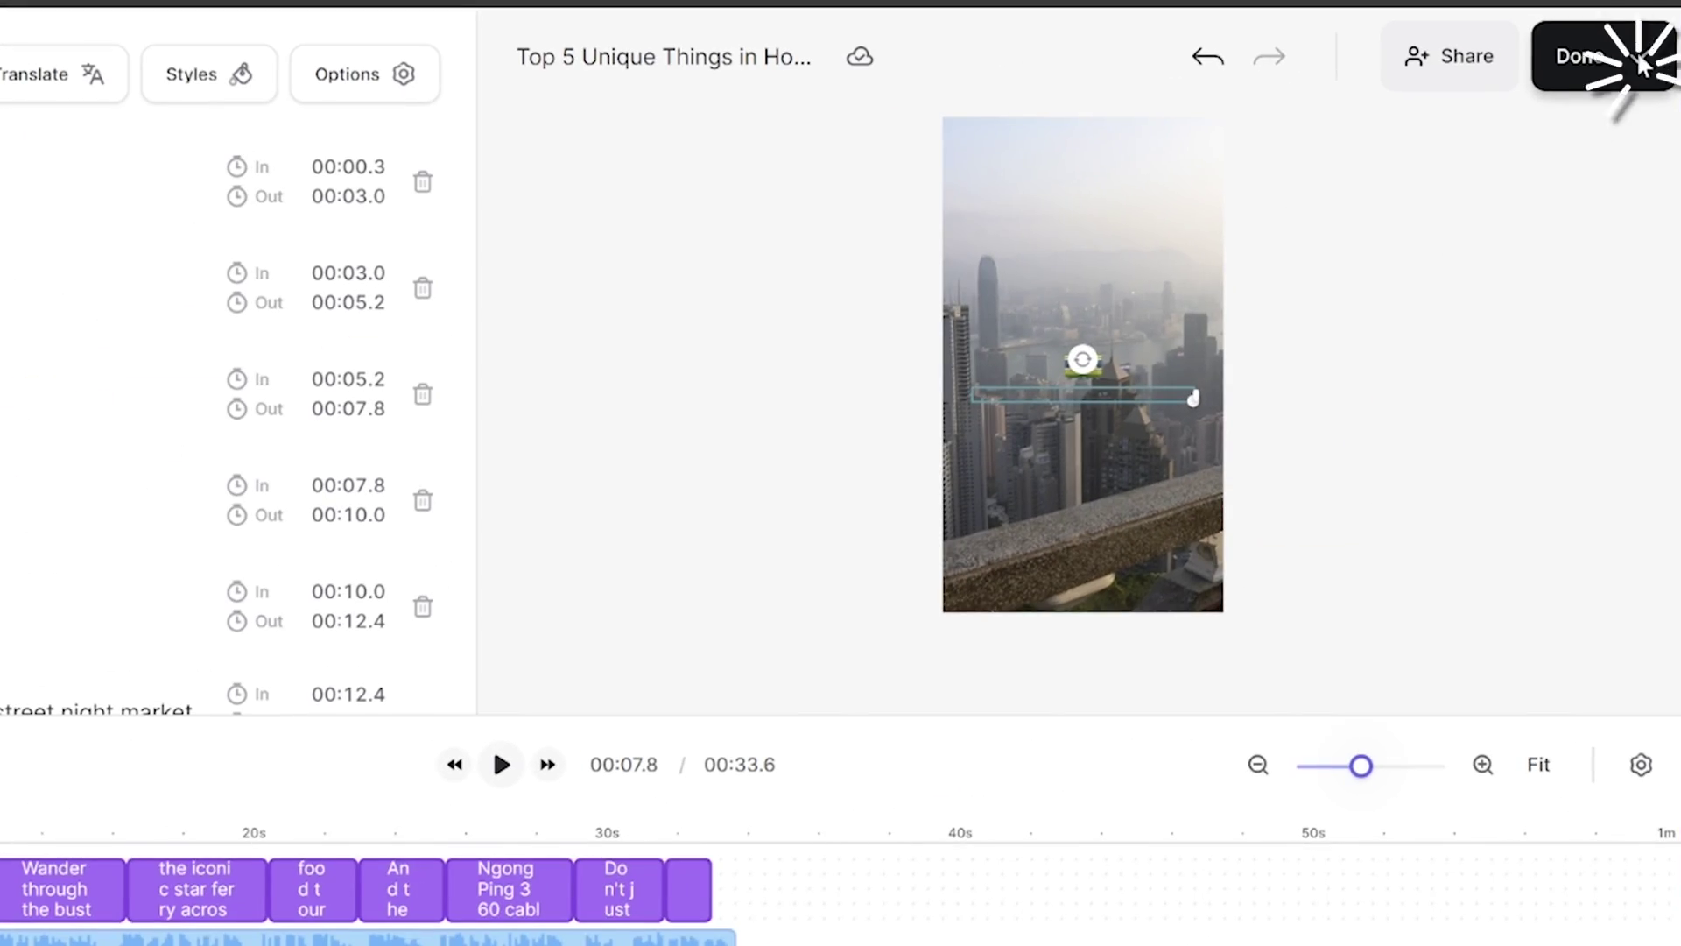
# Export the Short in 4K, play it on the share page, and bring up the download formats.
pyautogui.click(1640, 84)
pyautogui.click(1300, 638)
pyautogui.click(1224, 930)
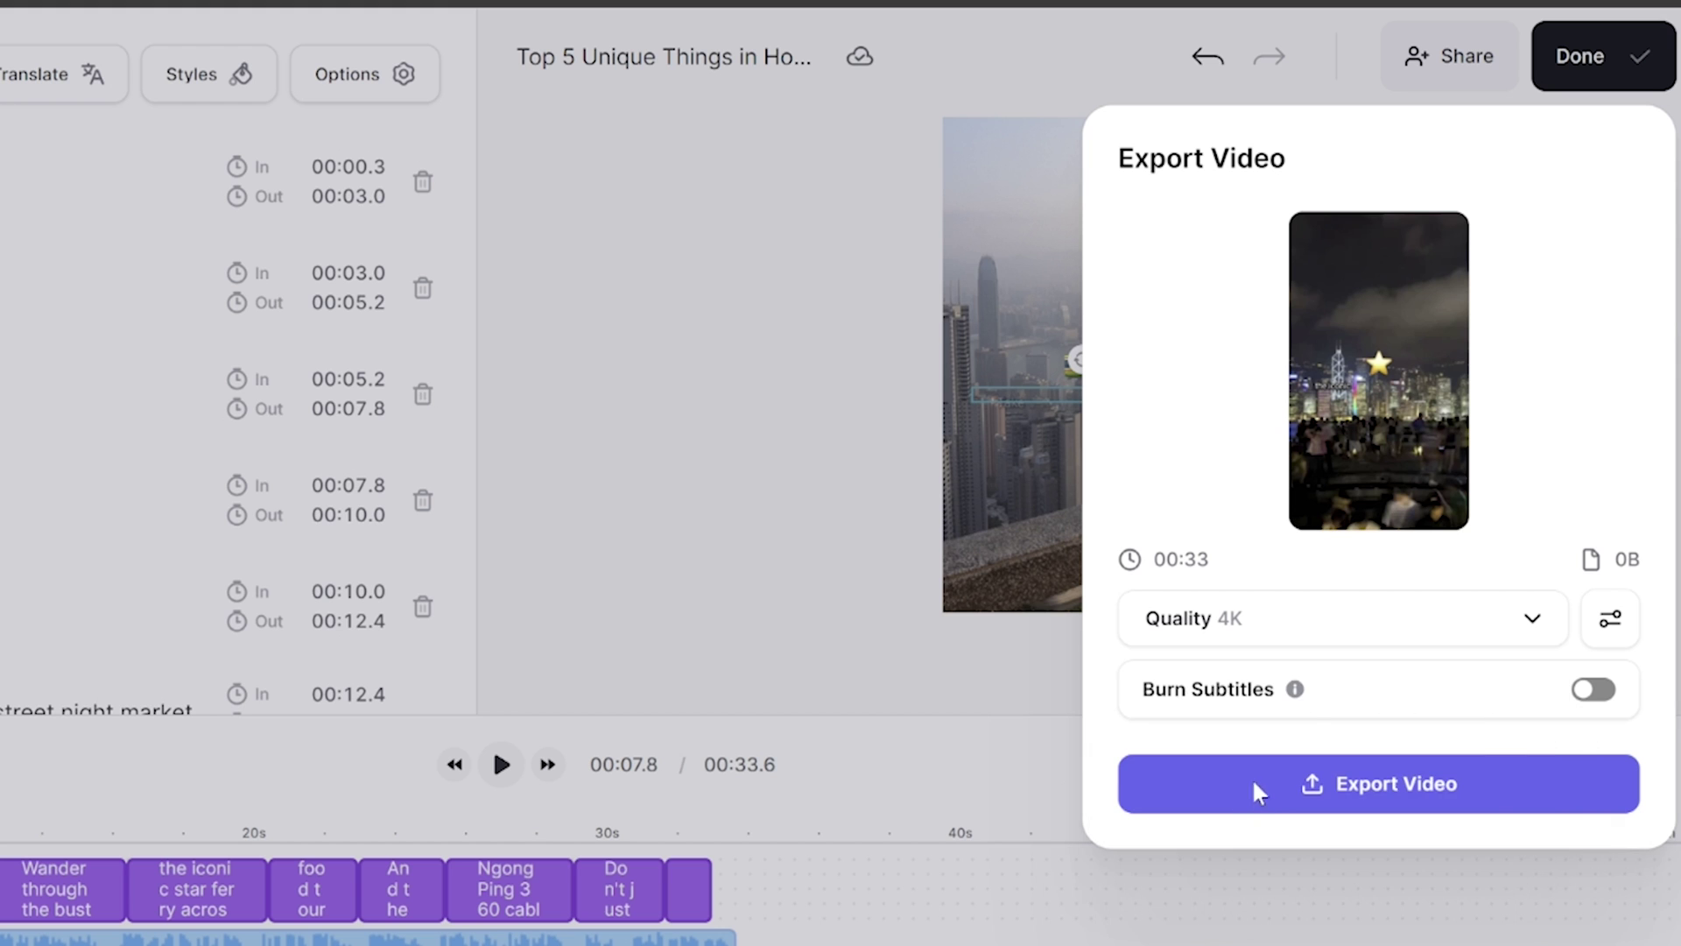
pyautogui.click(1249, 778)
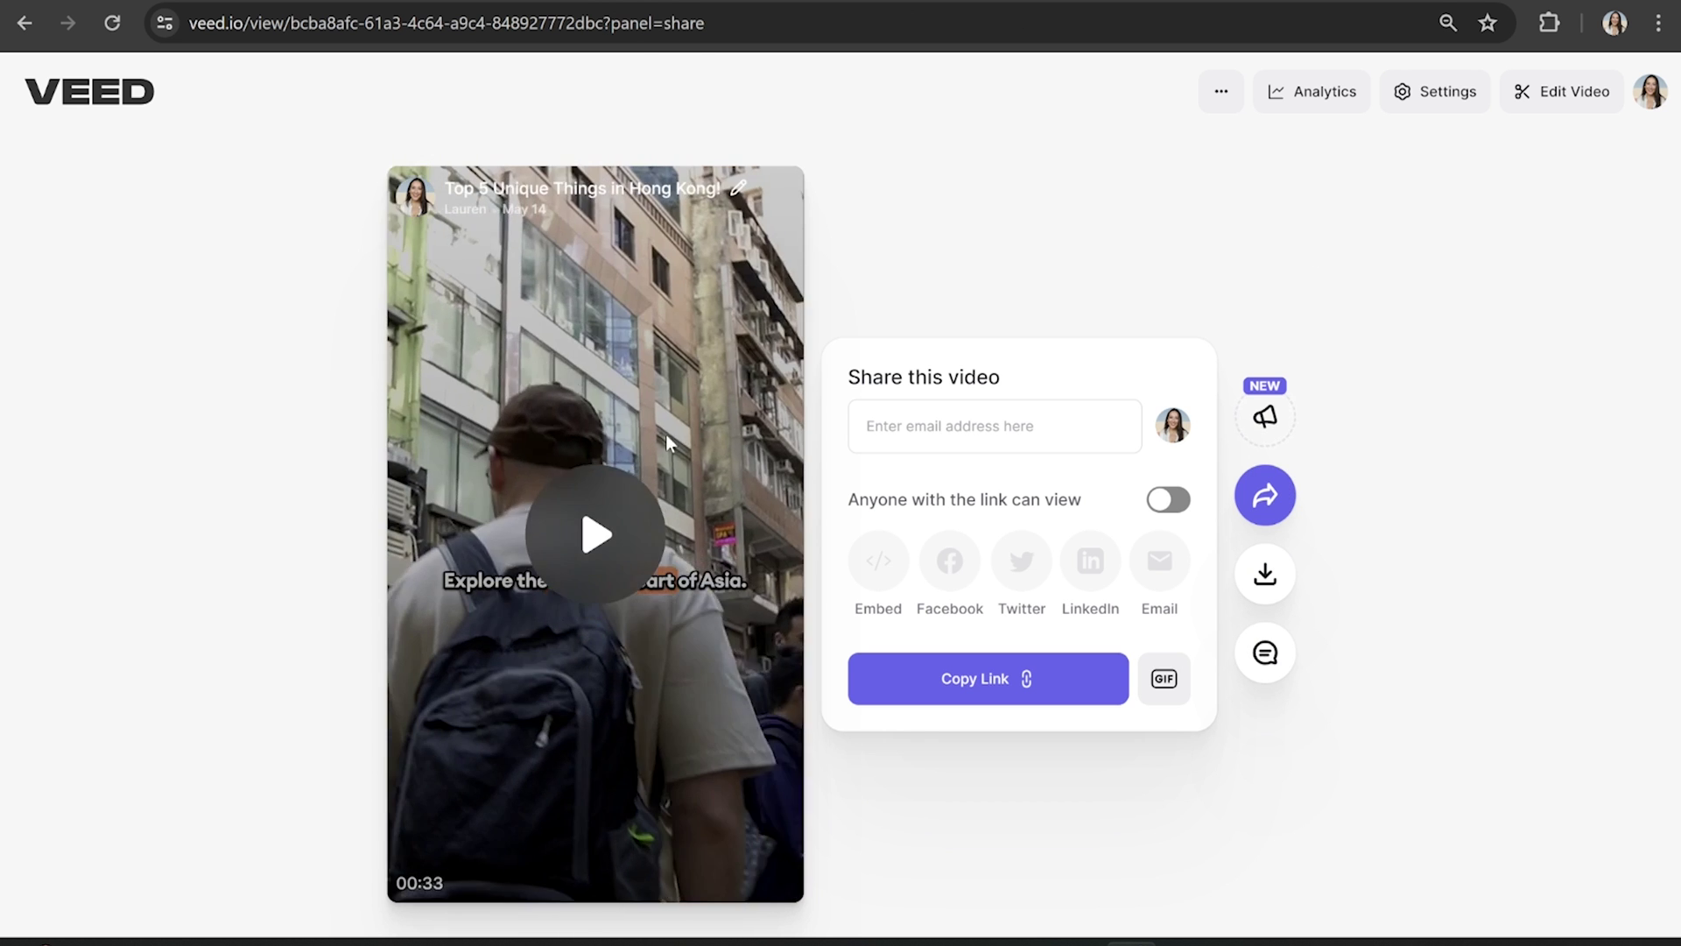
pyautogui.click(603, 536)
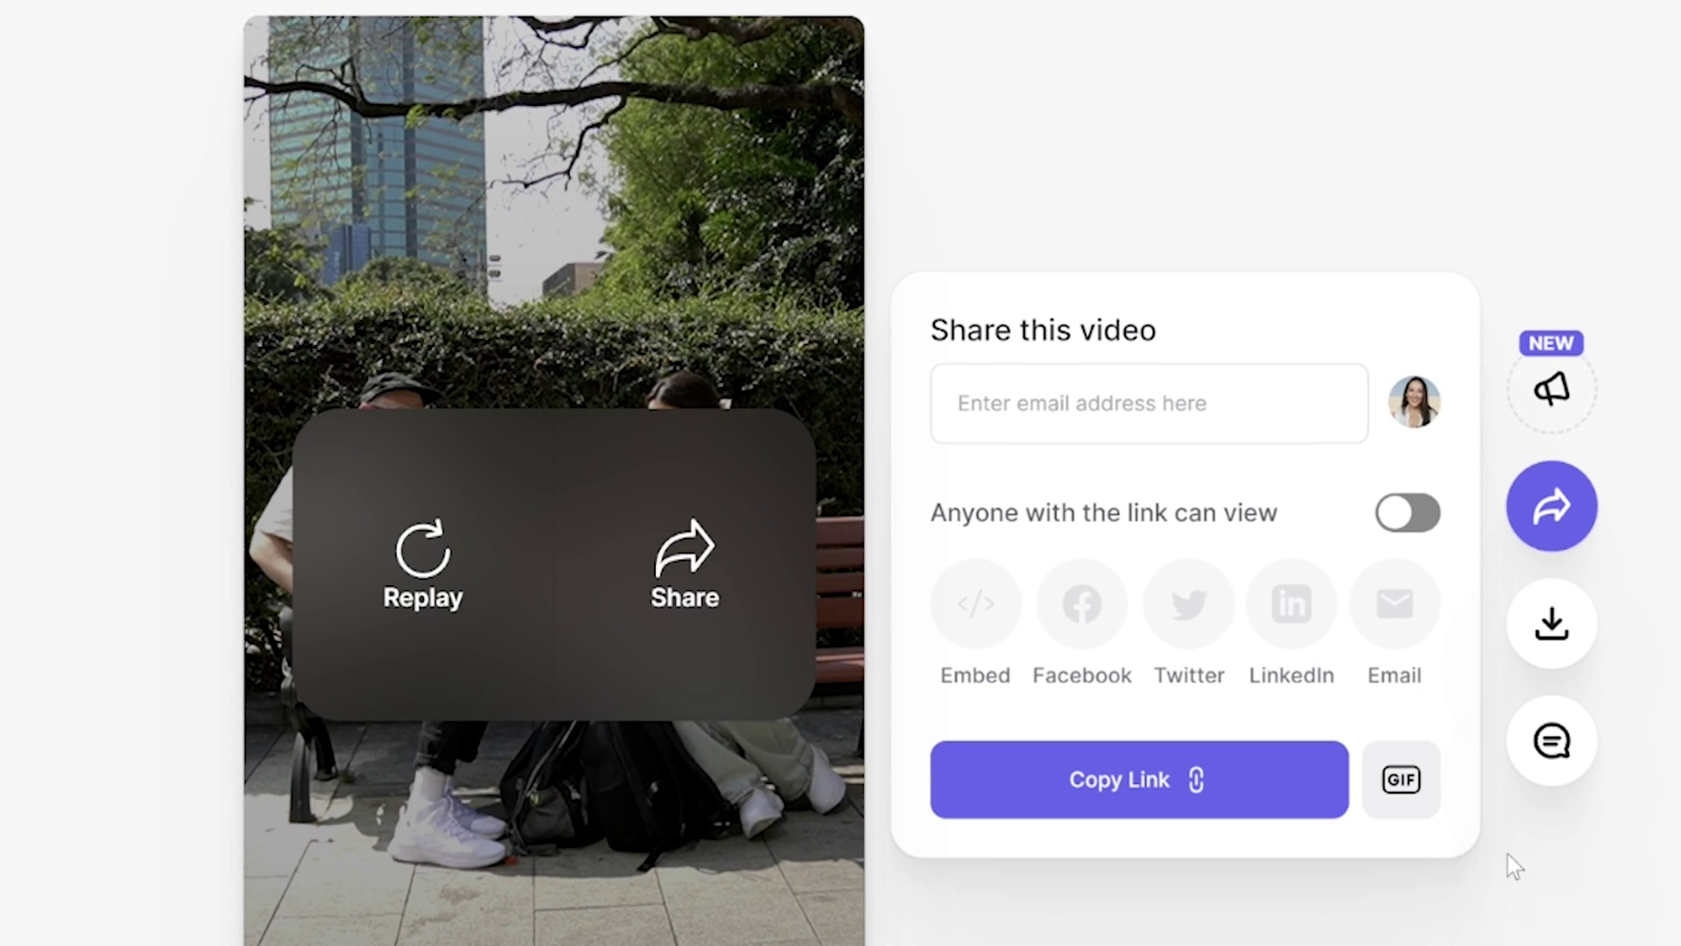
pyautogui.click(1565, 642)
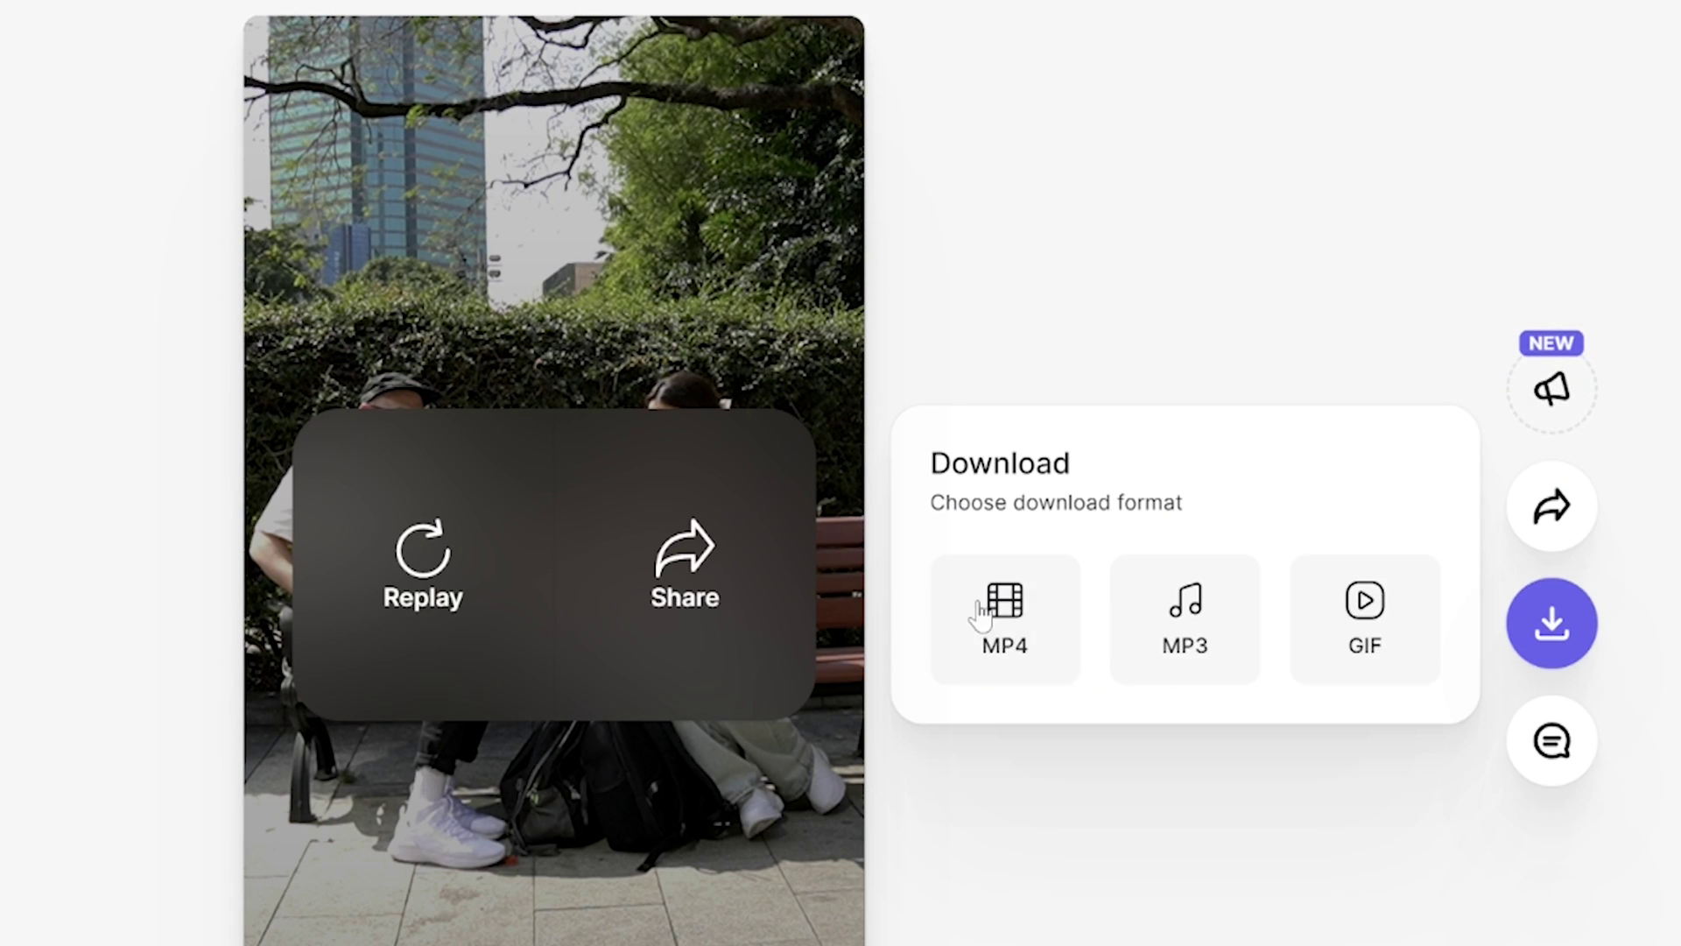